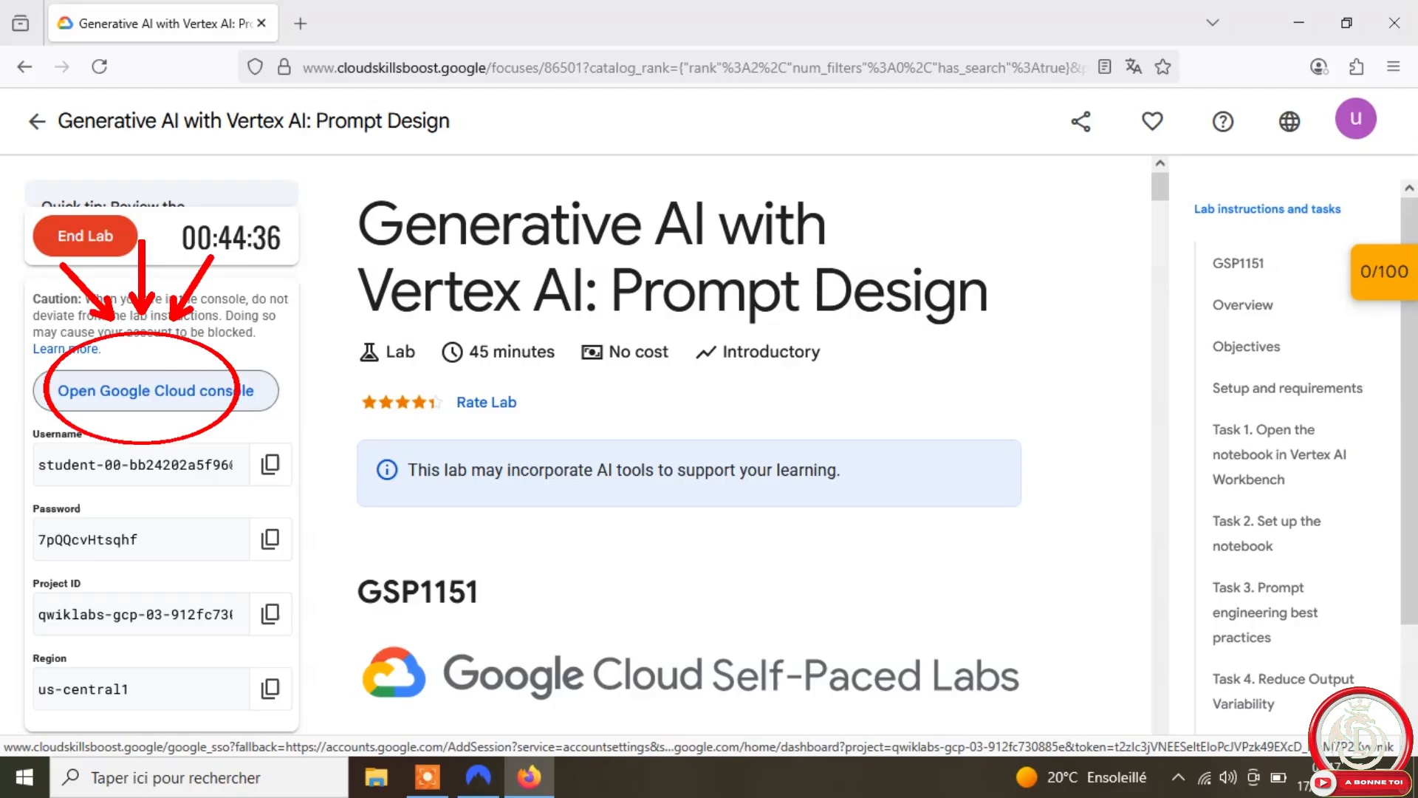
# Step: Open the lab's Google Cloud console in a private window and agree to the Google Cloud terms of service
pyautogui.rightClick(191, 393)
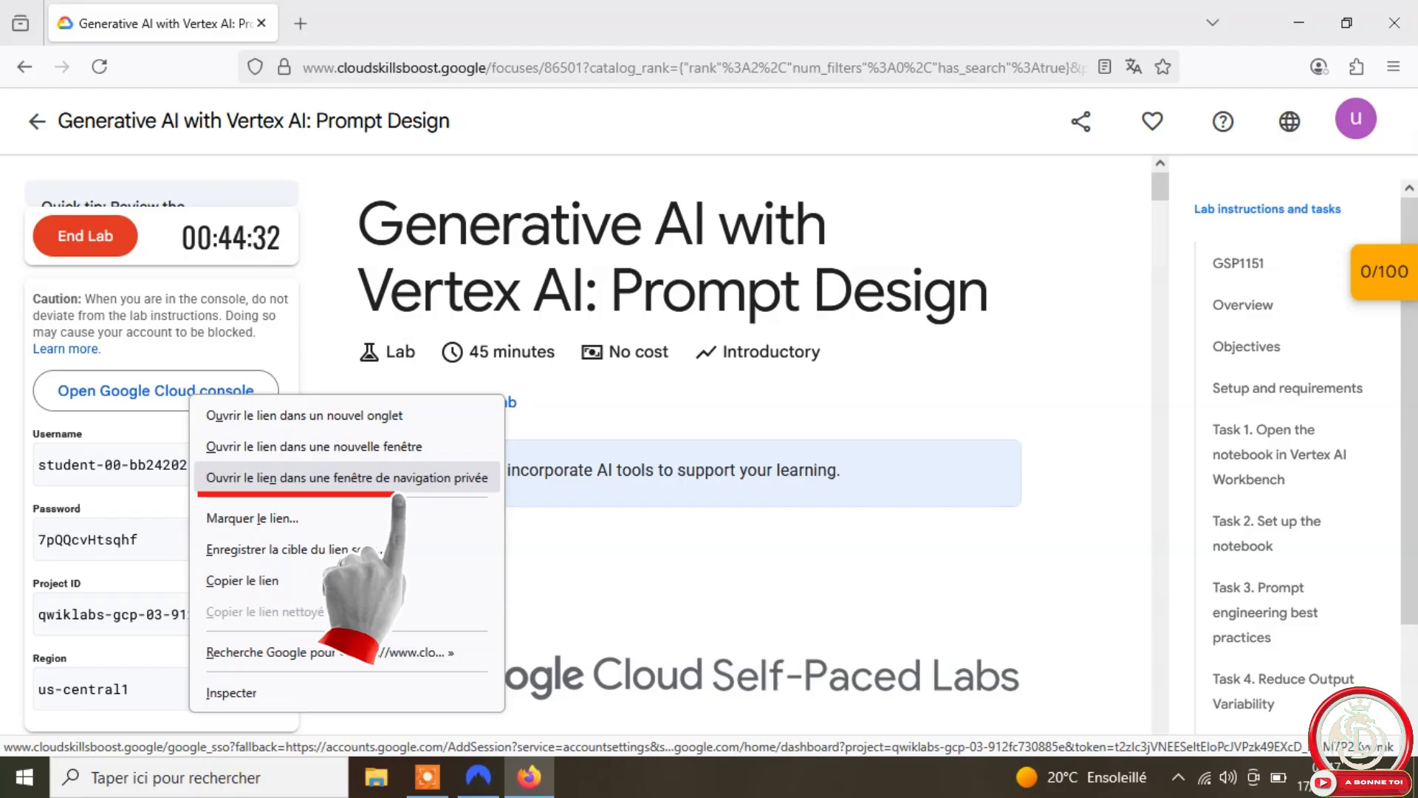
pyautogui.click(347, 477)
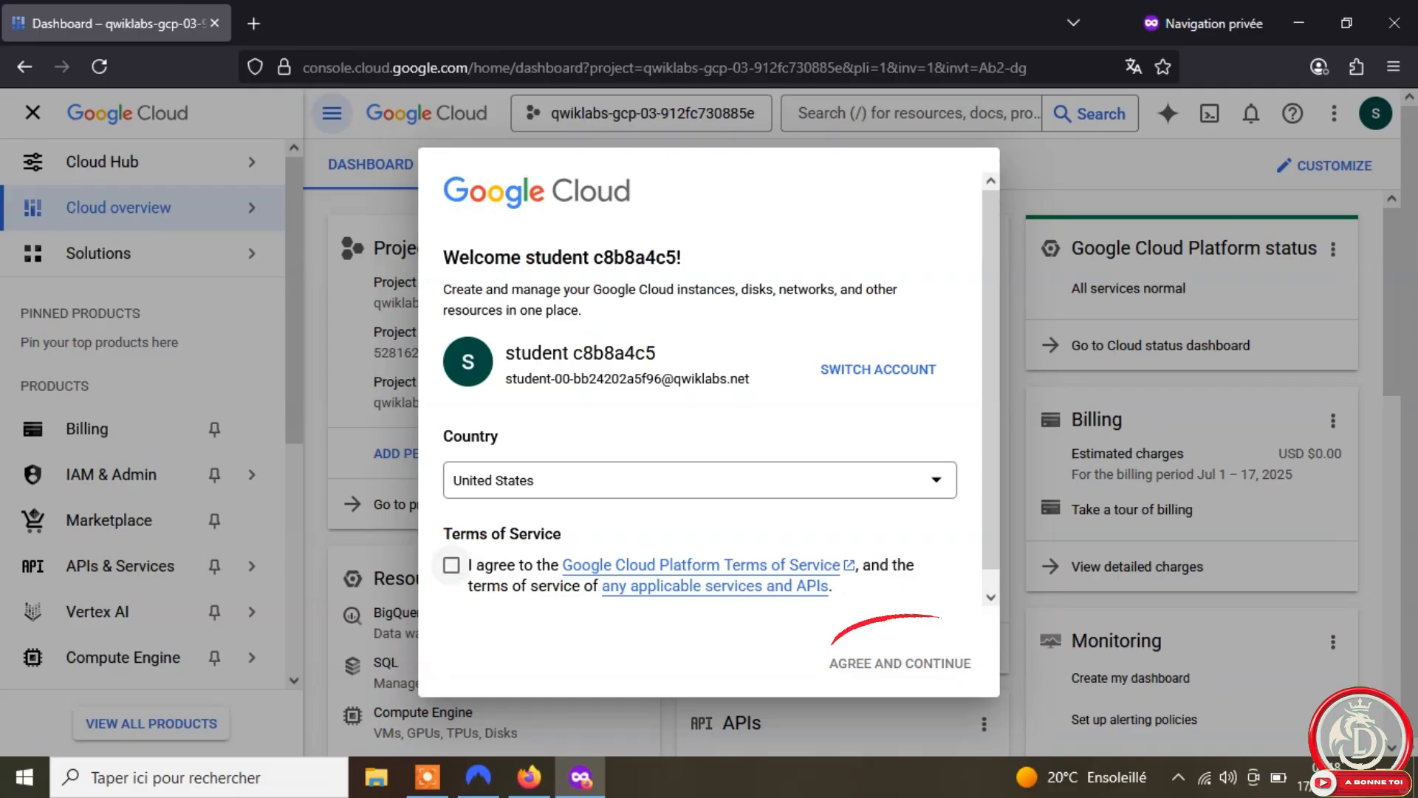
pyautogui.click(451, 565)
pyautogui.click(900, 663)
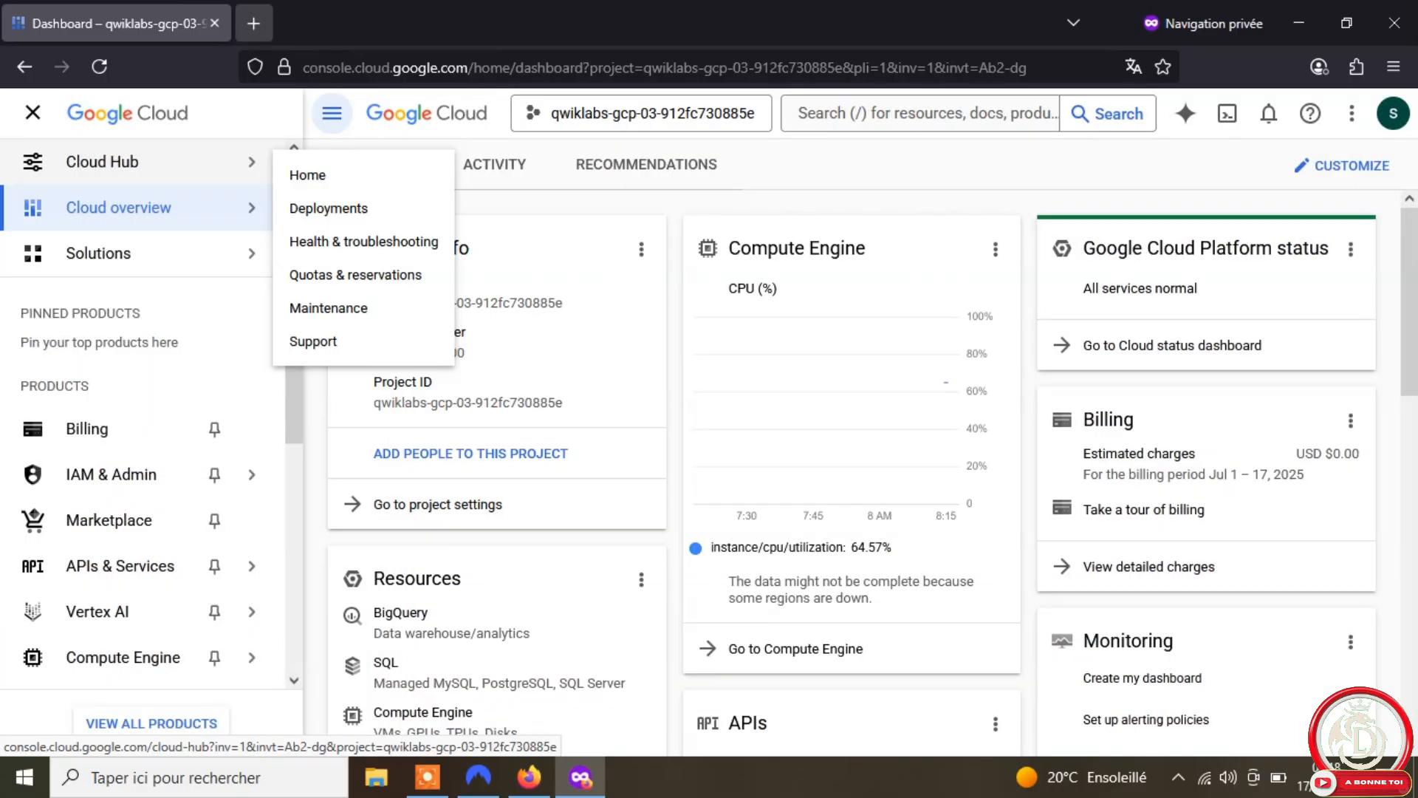
# Step: Open Gemini in a new tab by searching Google for "google gemini", and turn on video generation
pyautogui.click(253, 24)
pyautogui.write('www.google.com')
pyautogui.press('Return')
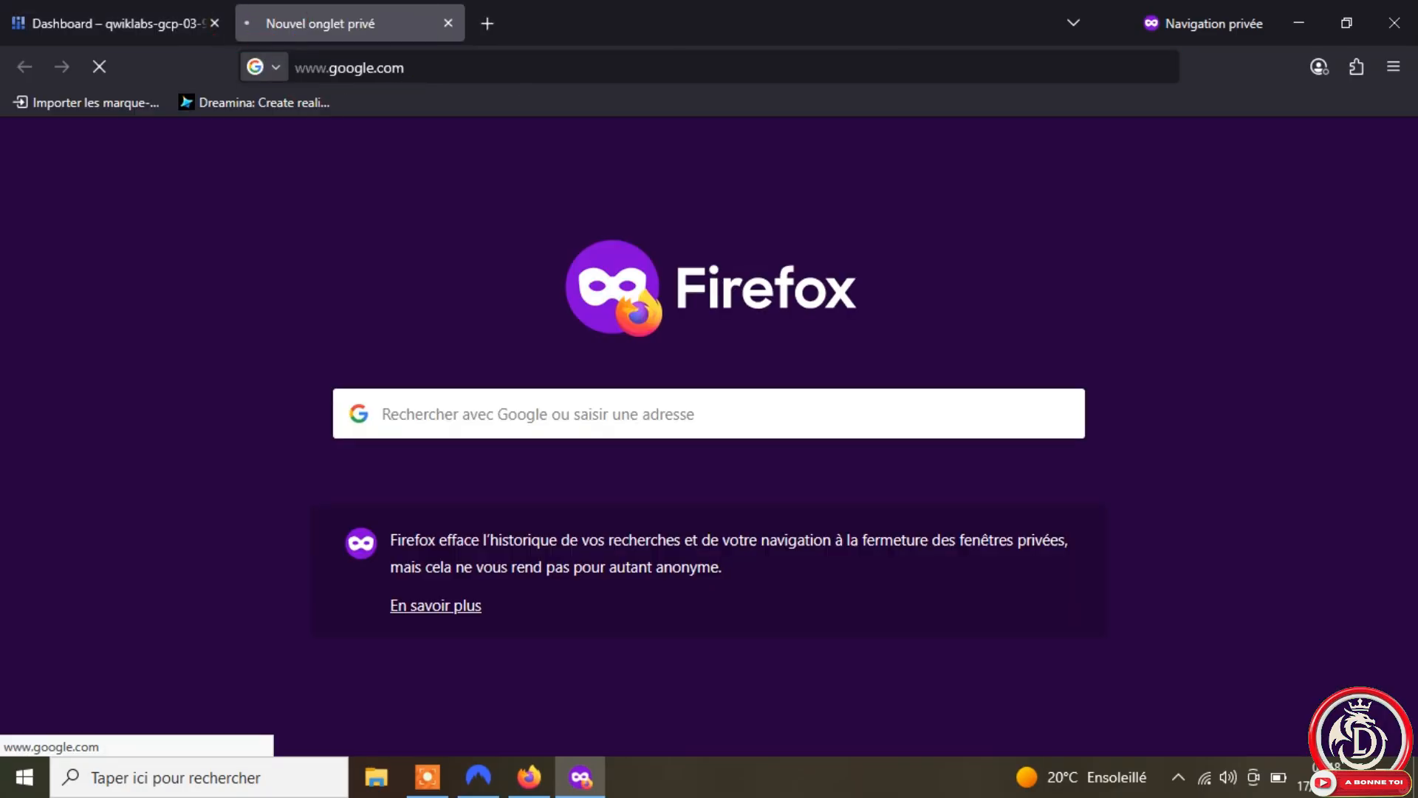
pyautogui.write('google ')
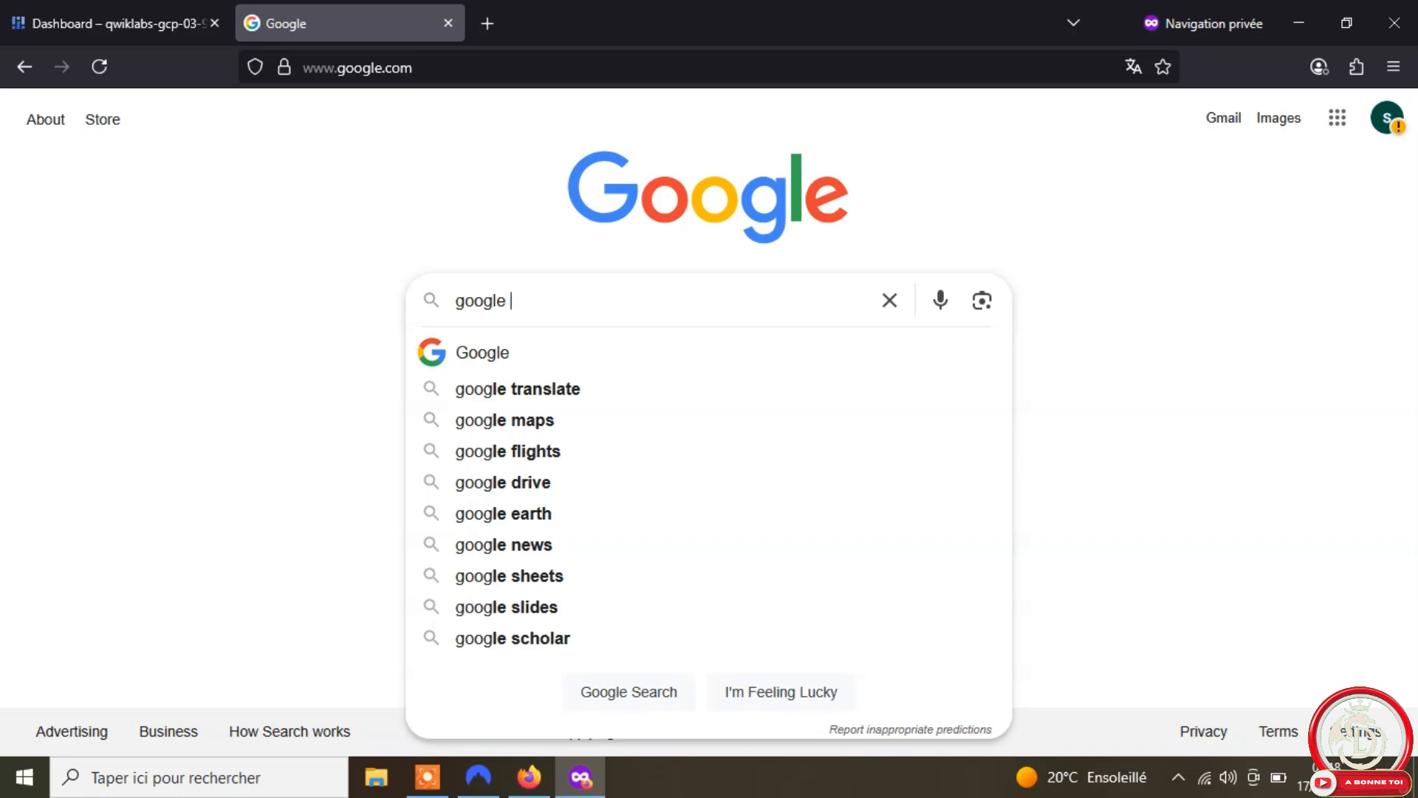
pyautogui.write('gemini')
pyautogui.press('Return')
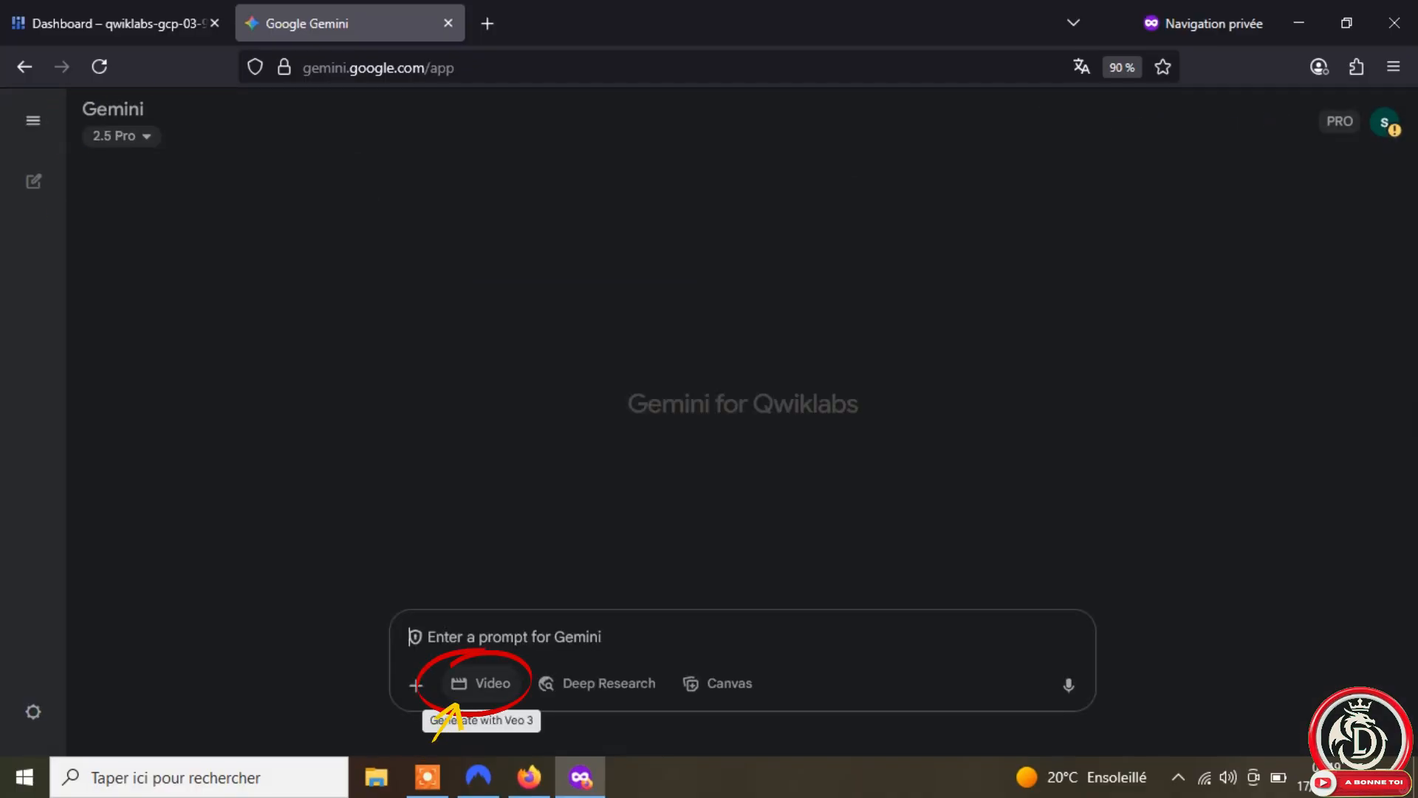
pyautogui.click(481, 684)
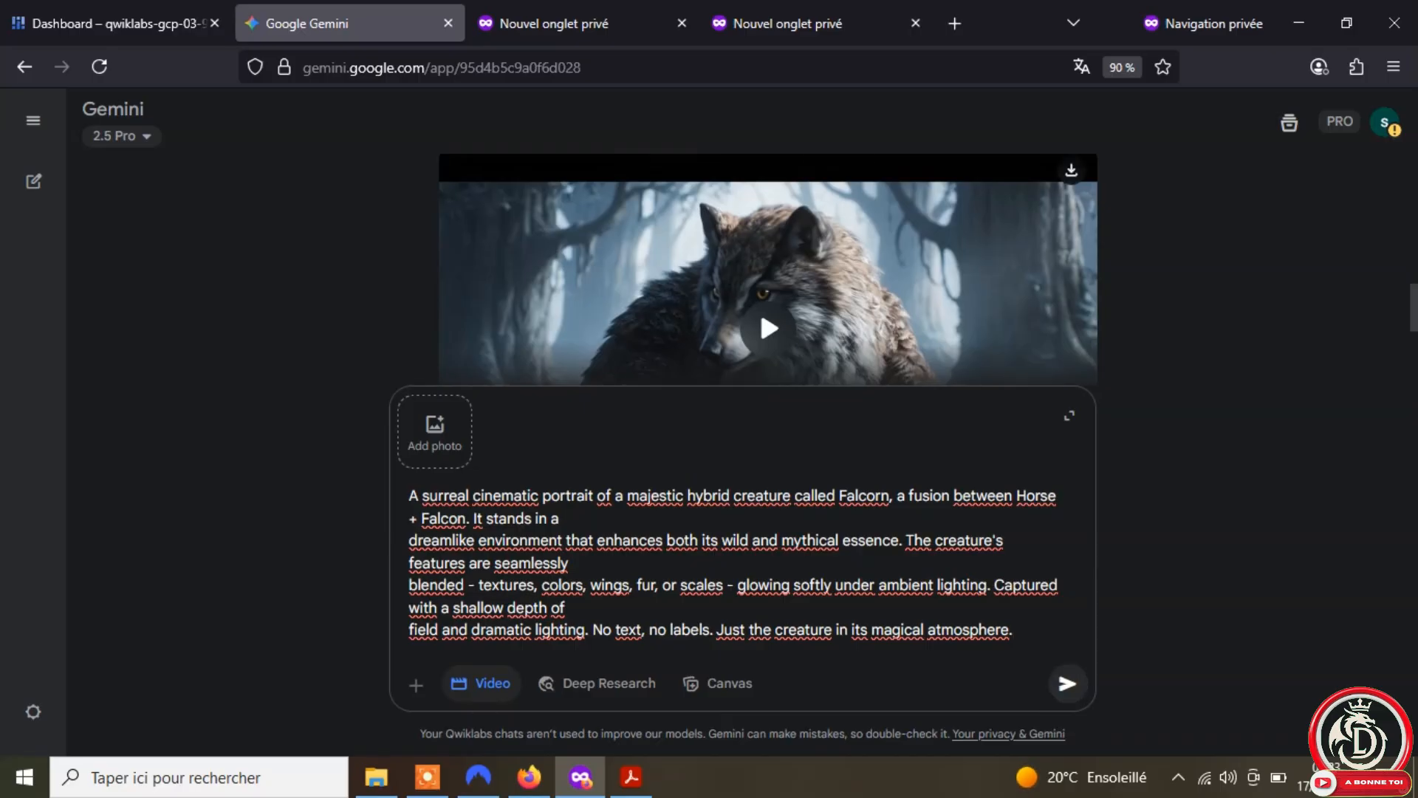
# Step: Play the generated video of the bear and scorpion hybrid in the Gemini chat
pyautogui.click(759, 308)
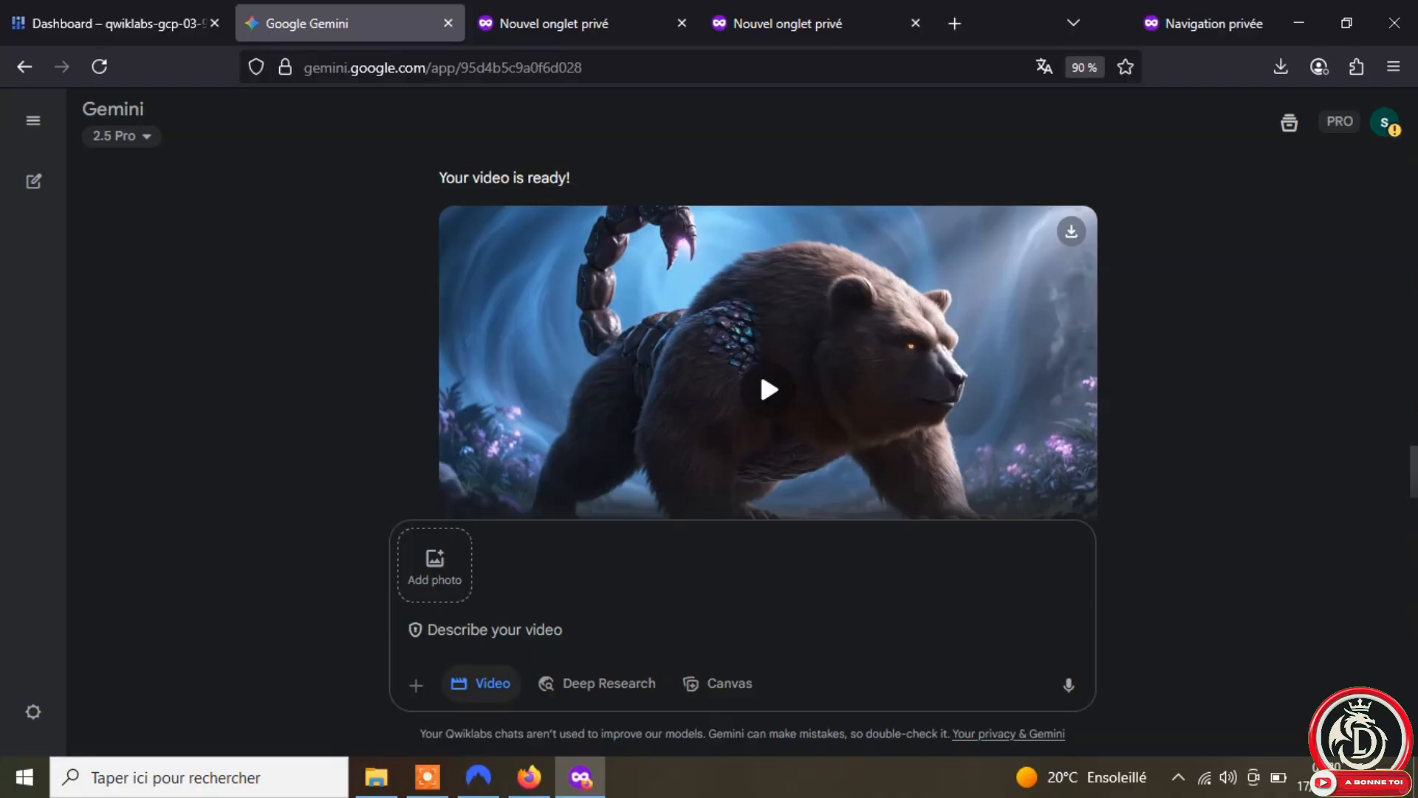
pyautogui.press('space')
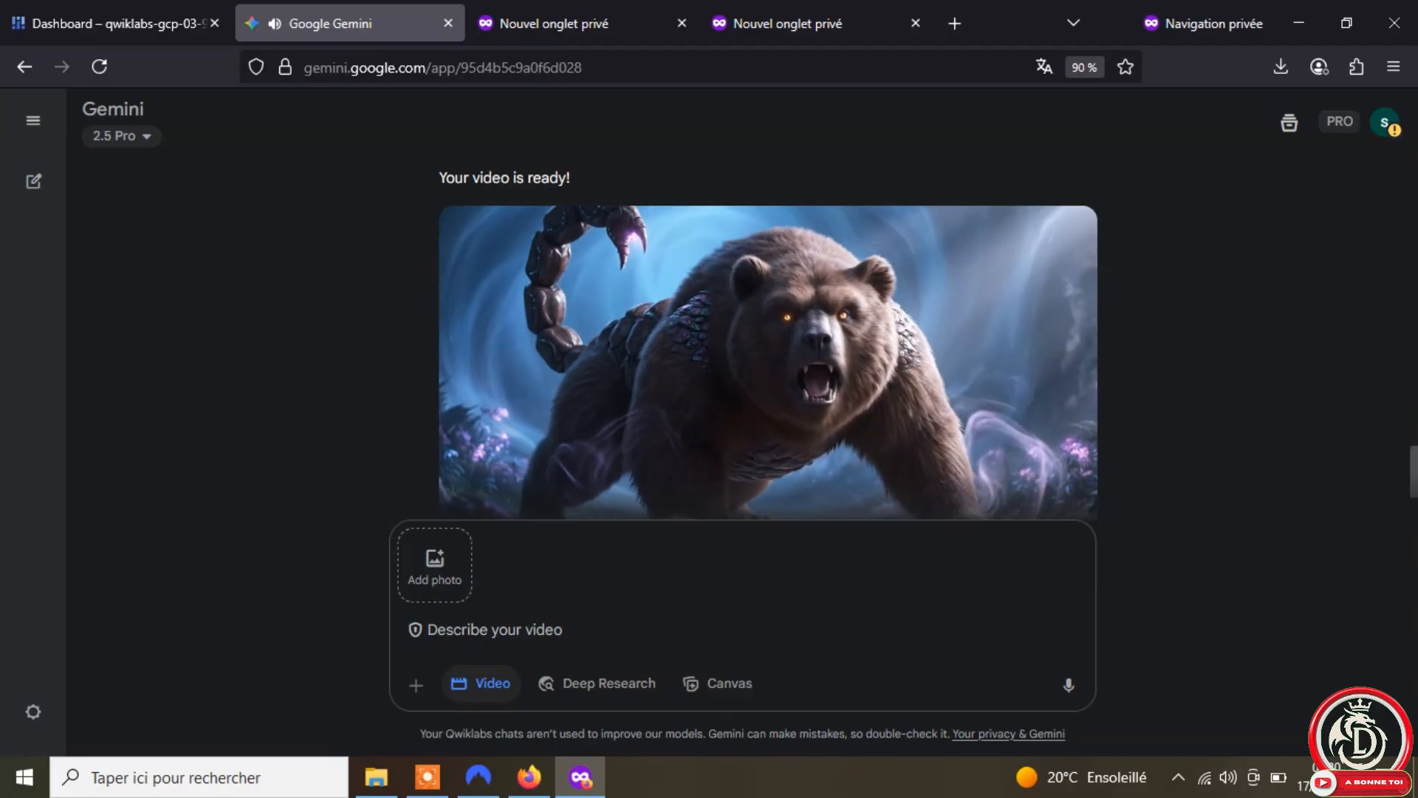
pyautogui.scroll(-1, 769, 336)
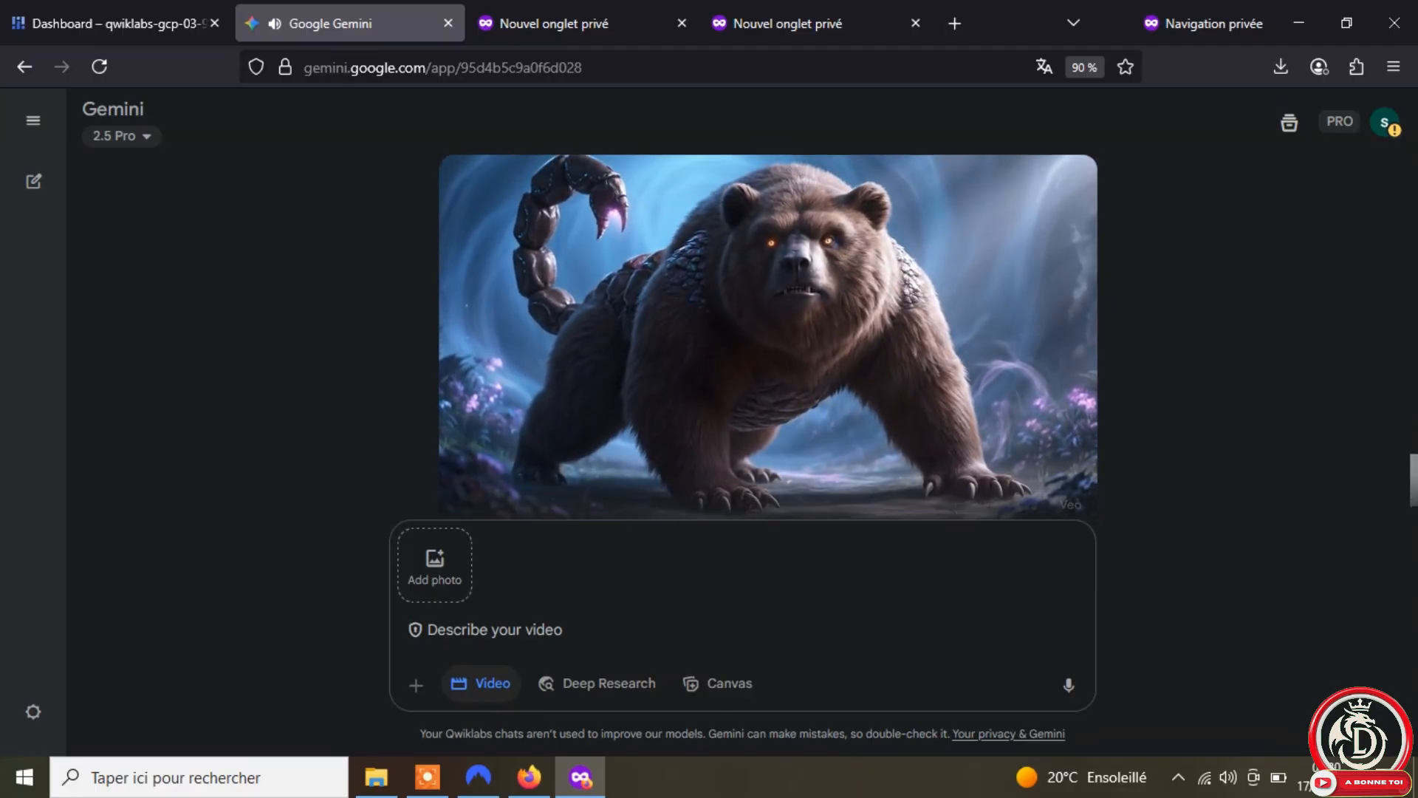
# Step: Try to request a surreal cinematic video of a hybrid creature called Dragolphin, a fusion between Dolphin + Dragon, with the full descriptive prompt
pyautogui.scroll(4, 768, 336)
pyautogui.write("A surreal cinematic portrait of a majestic hybrid creature called Dragolphin, a fusion between Dolphin + Dragon. It stands in a dreamlike environment that enhances both its wild and mythical essence. The creature's features are seamlessly blended - textures, colors, wings, fur, or scales - glowing softly under ambient lighting. Captured with a shallow depth of field and dramatic lighting. No text, no labels. Just the creature in its magical atmosphere.")
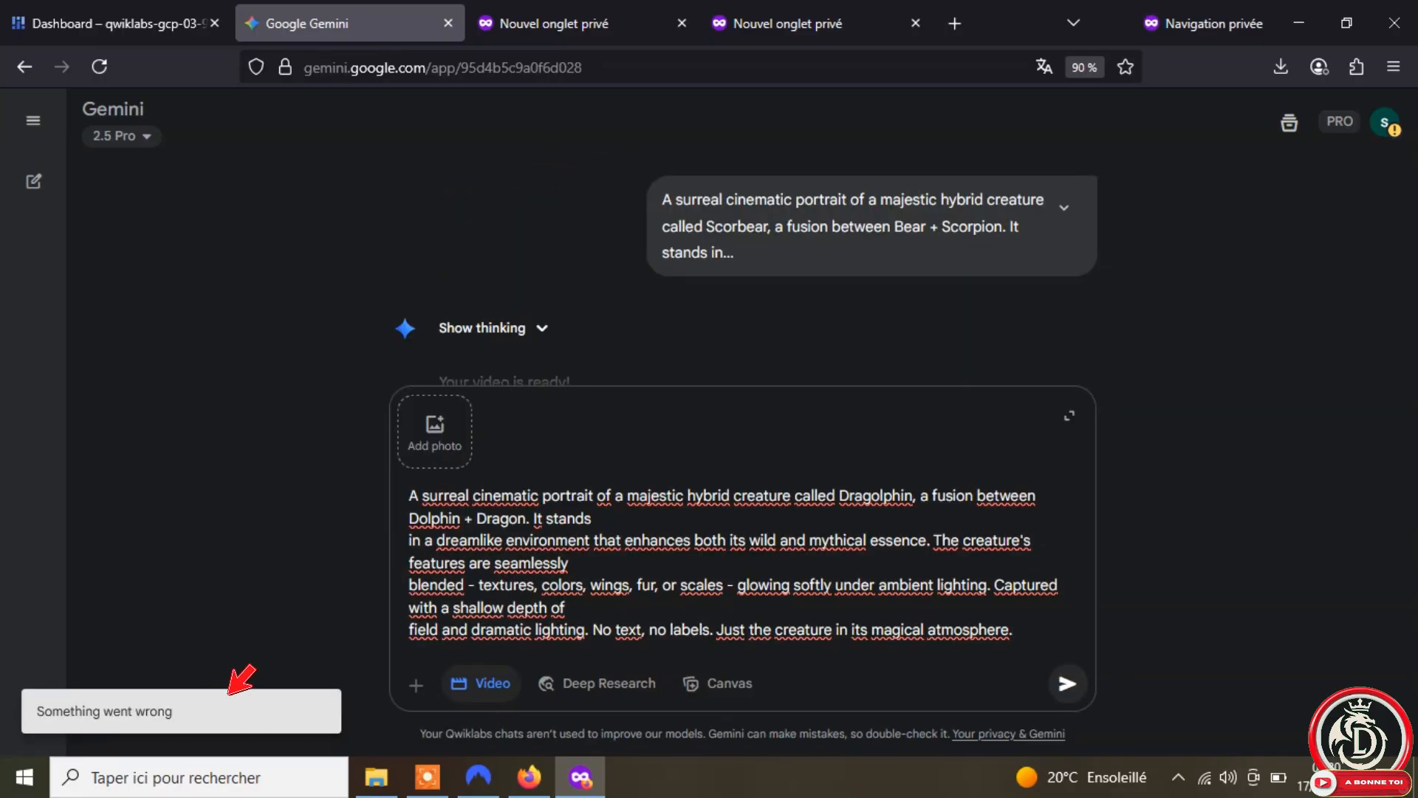
pyautogui.click(218, 703)
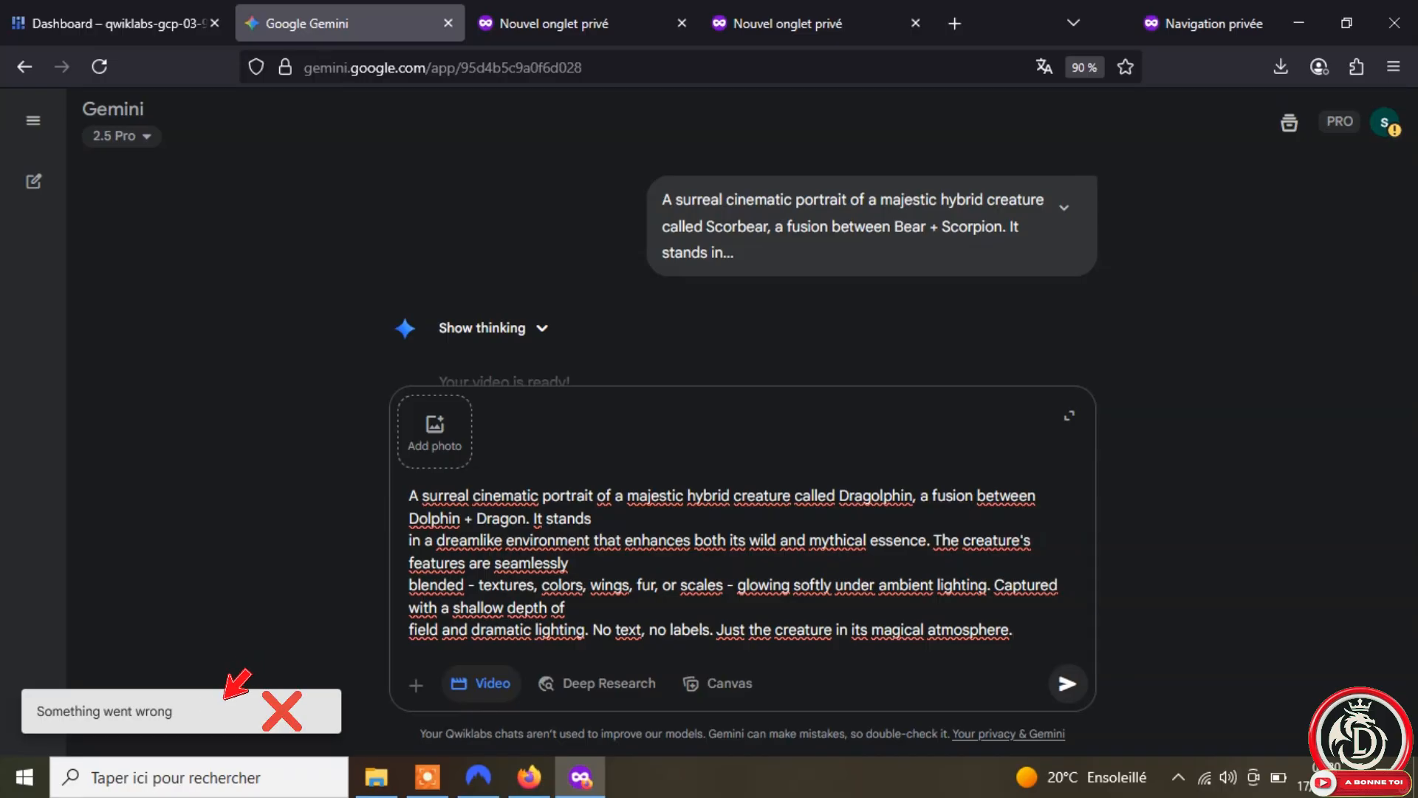
# Step: Close the Gemini tab and the private window, and dismiss the lab satisfaction survey without rating
pyautogui.click(448, 23)
pyautogui.click(449, 22)
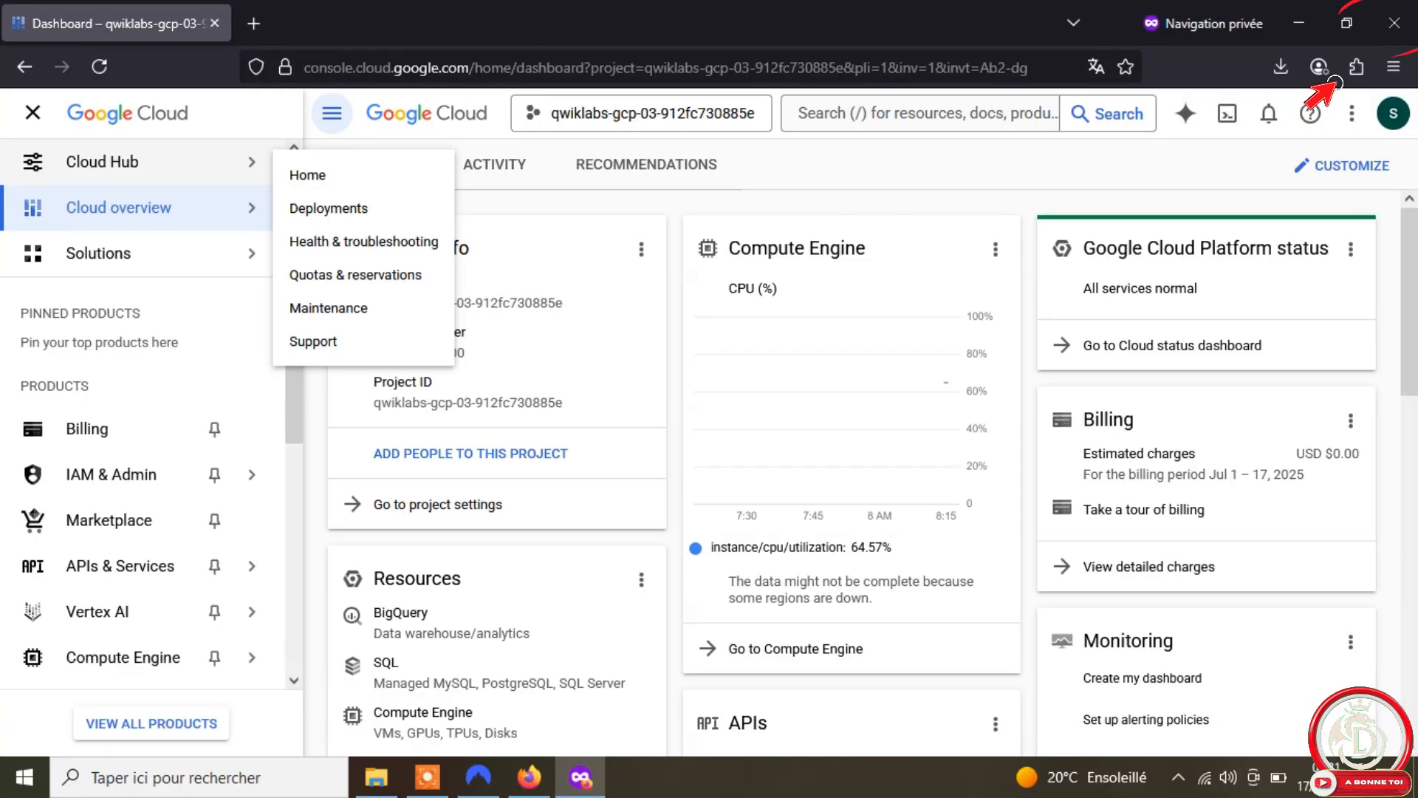
pyautogui.click(1395, 23)
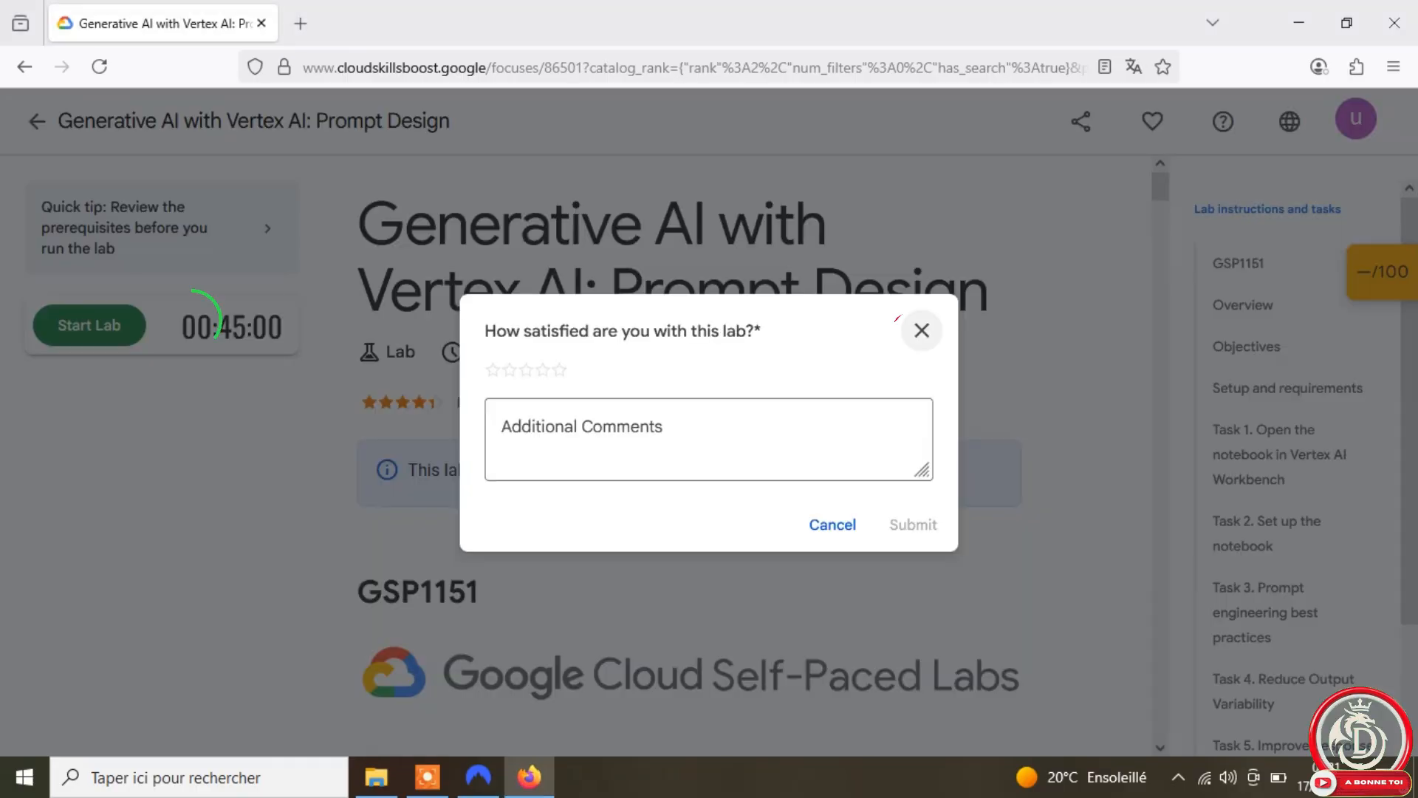
pyautogui.press('Escape')
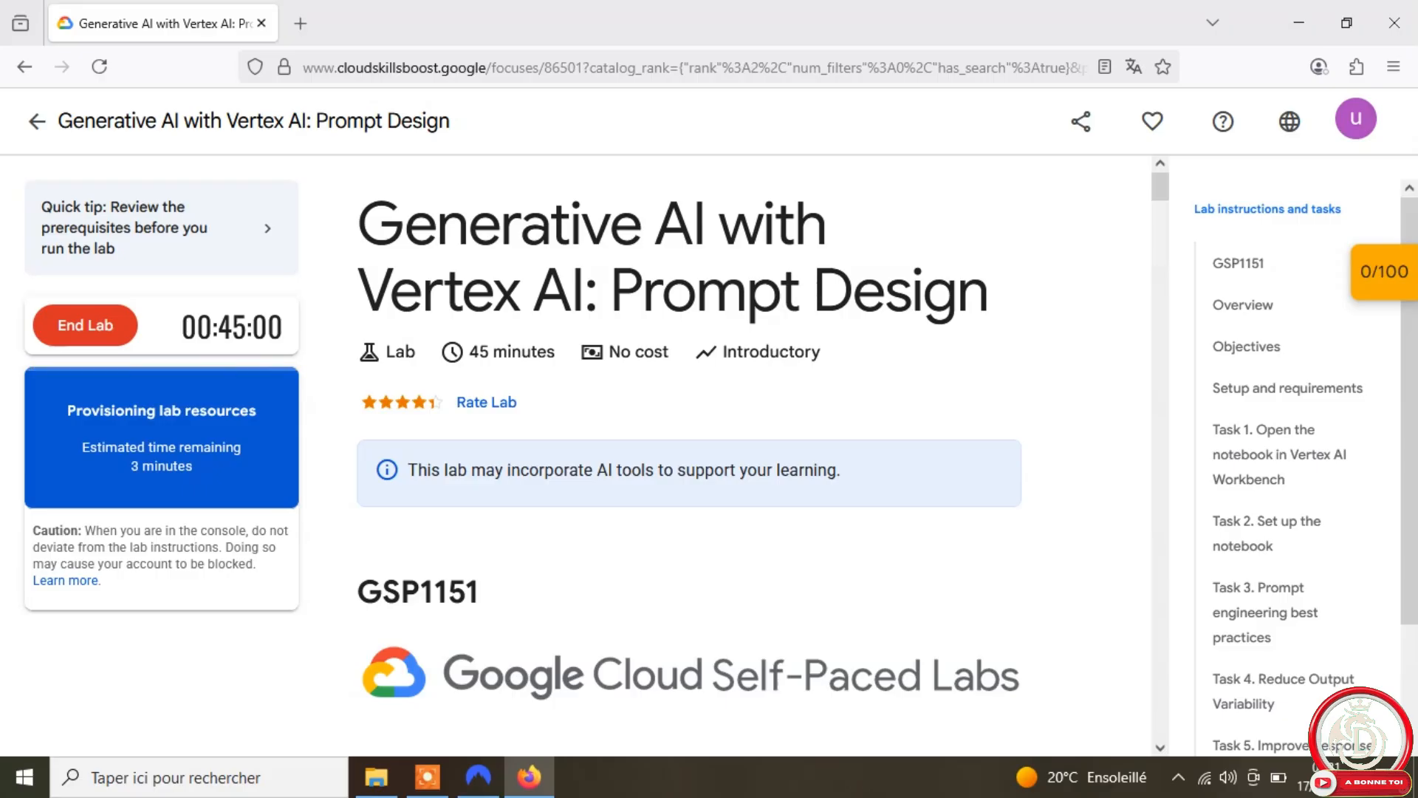
# Step: Open the restarted lab's Google Cloud console in a private window and accept the new account's notice and terms of service
pyautogui.rightClick(156, 403)
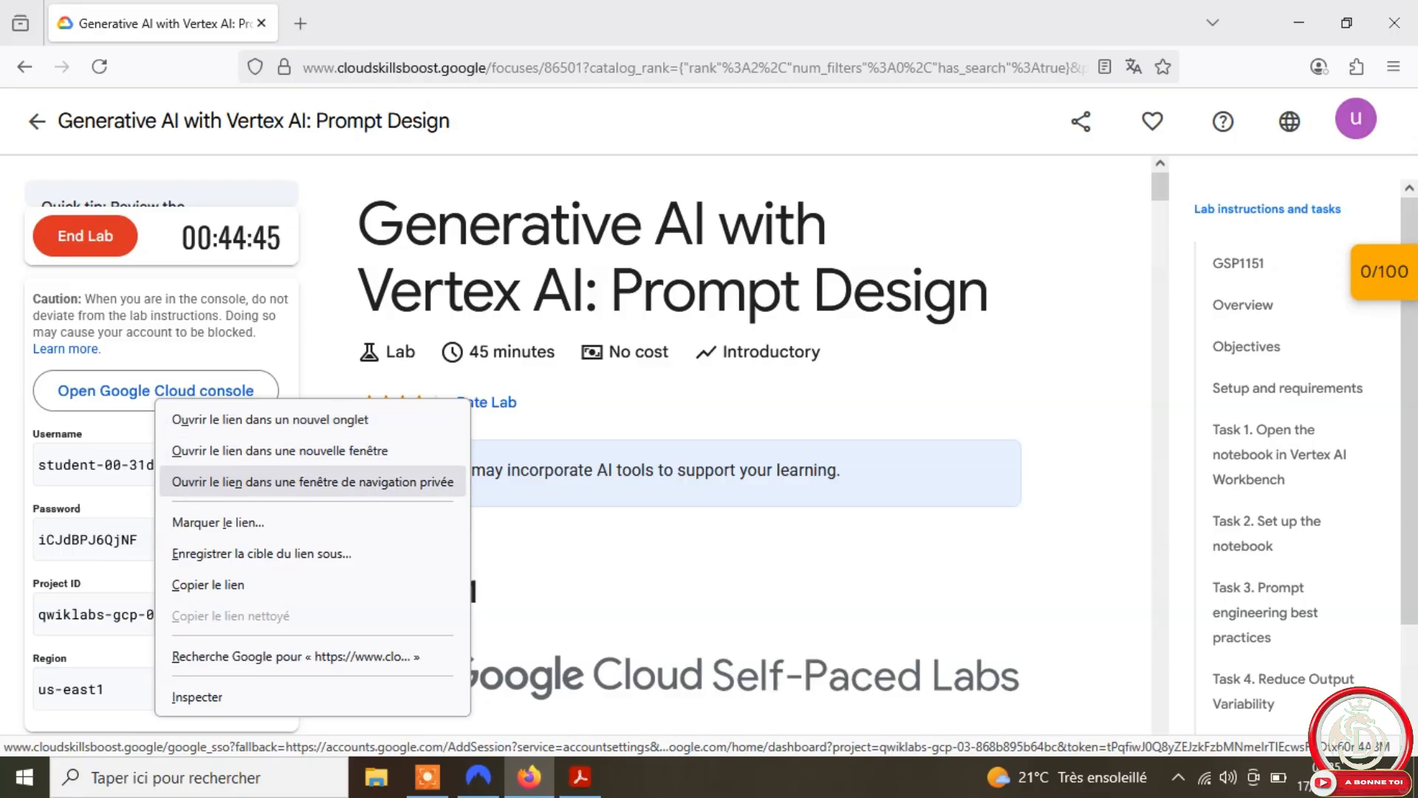
pyautogui.click(313, 481)
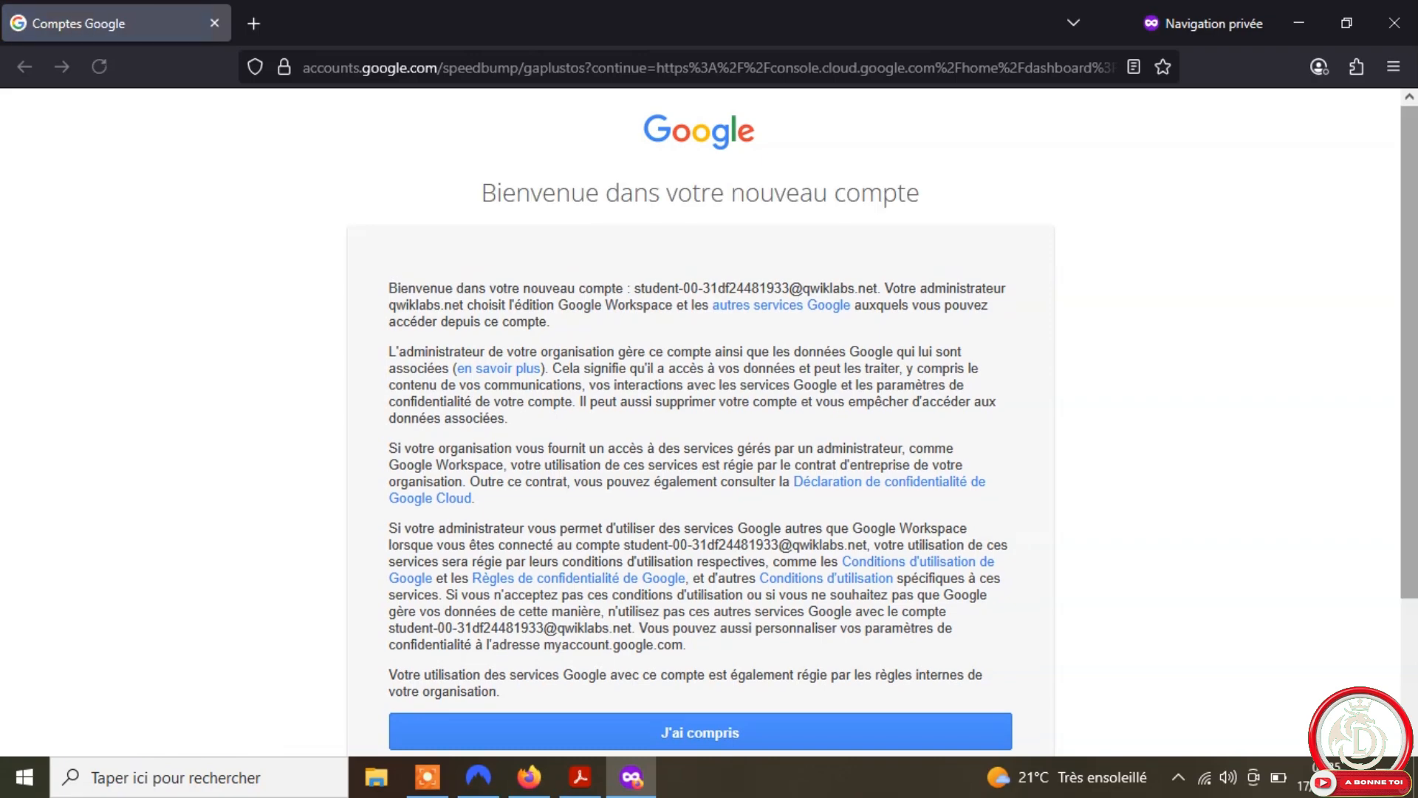
pyautogui.scroll(-2, 700, 419)
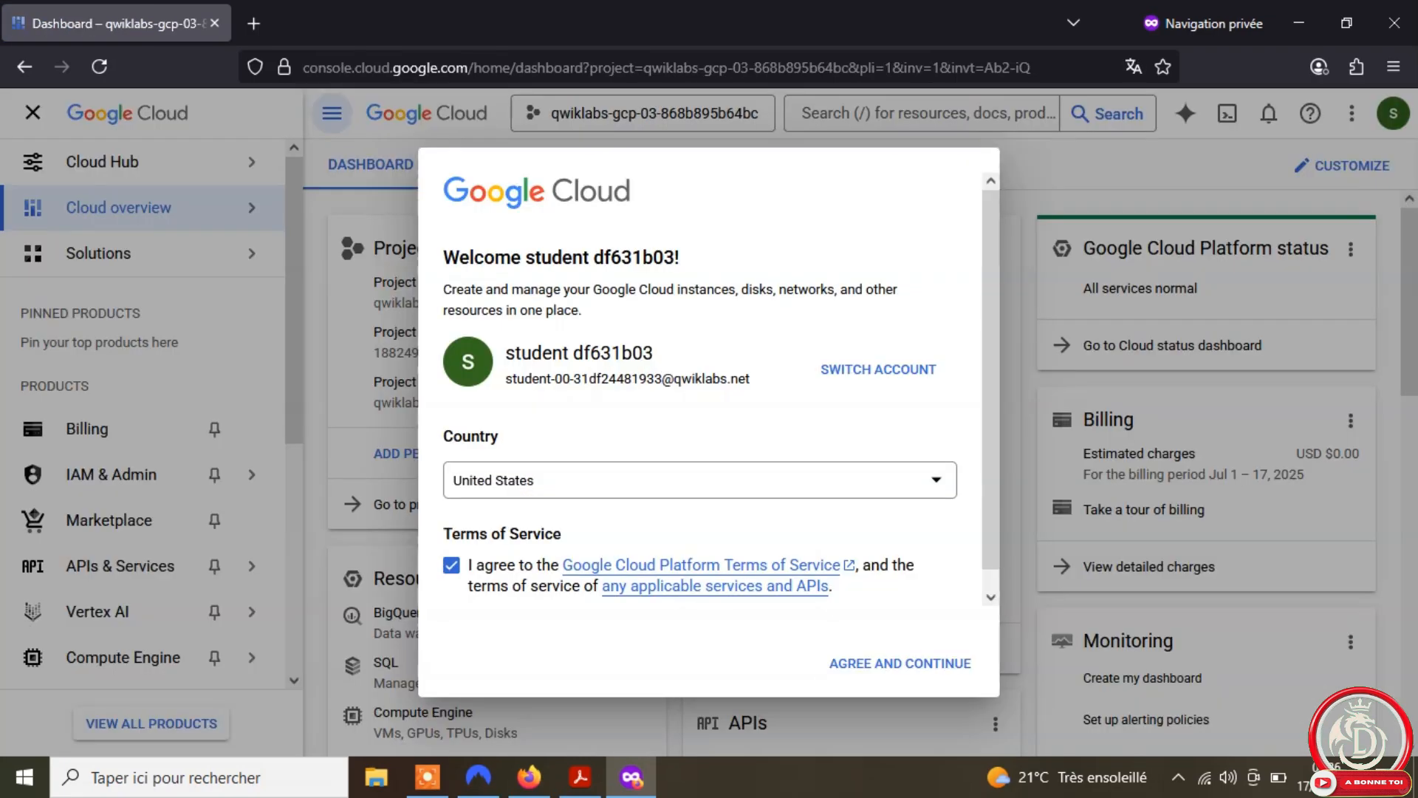
pyautogui.click(900, 663)
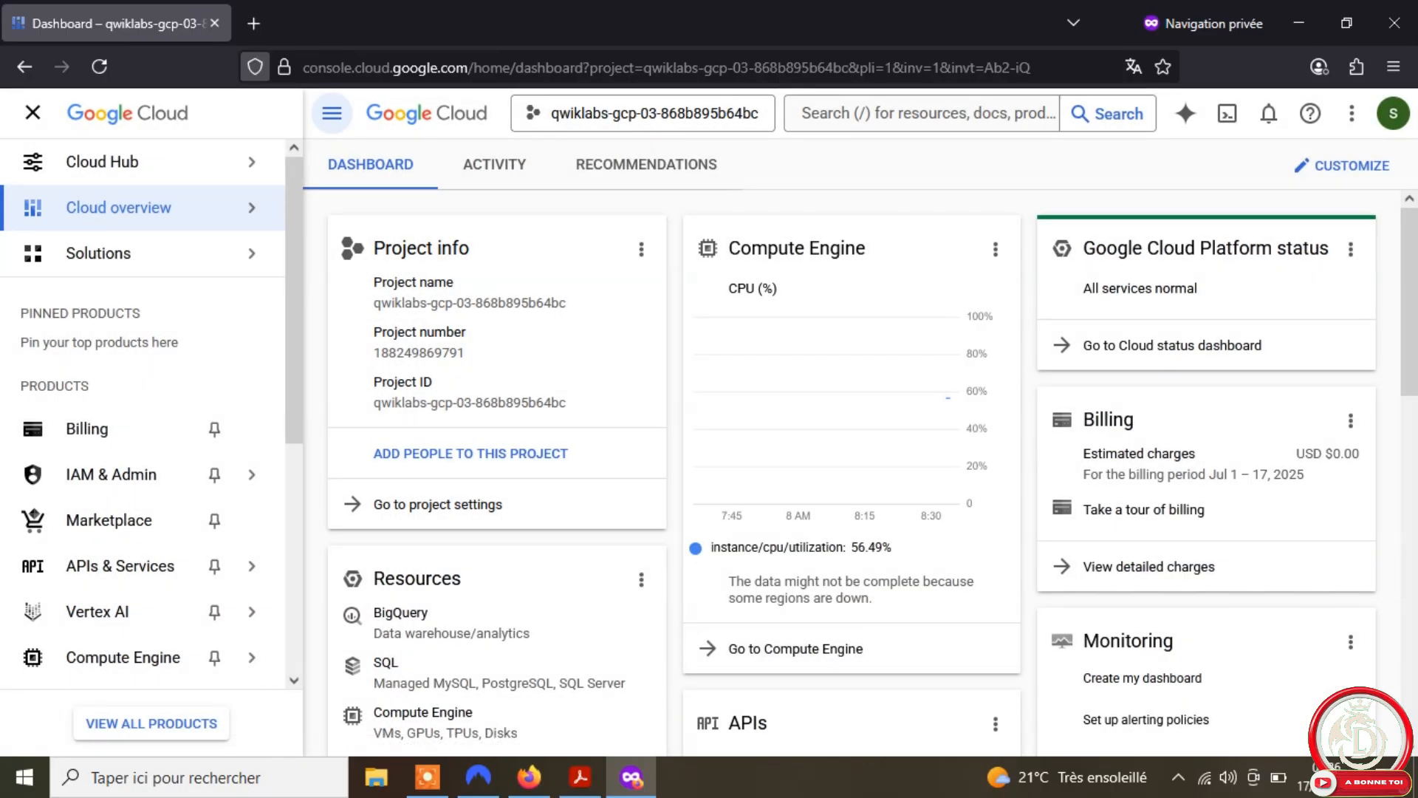
# Step: Search for "google gemini" in a new private tab and bring up the Gemini site
pyautogui.click(253, 24)
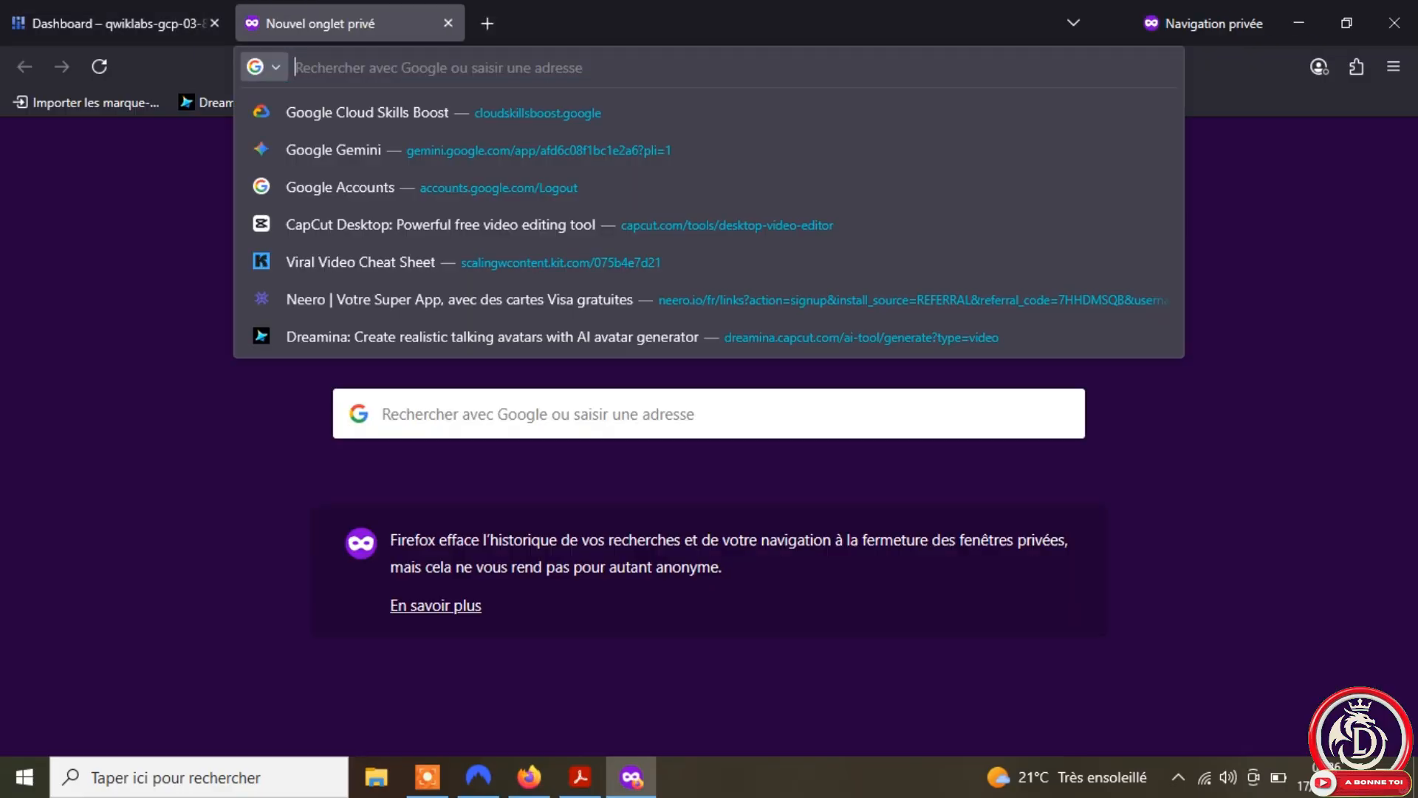
pyautogui.write('google ')
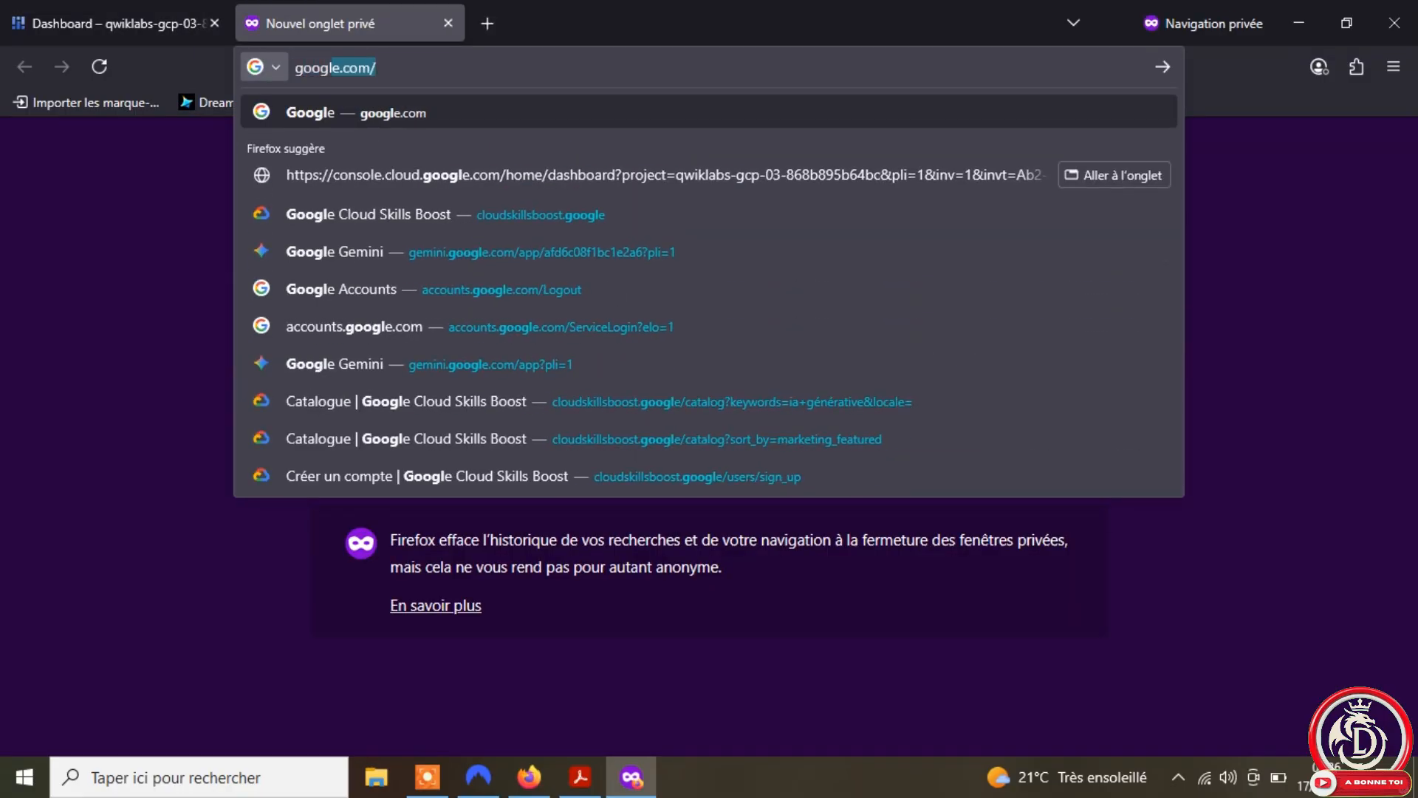
pyautogui.write('gemini')
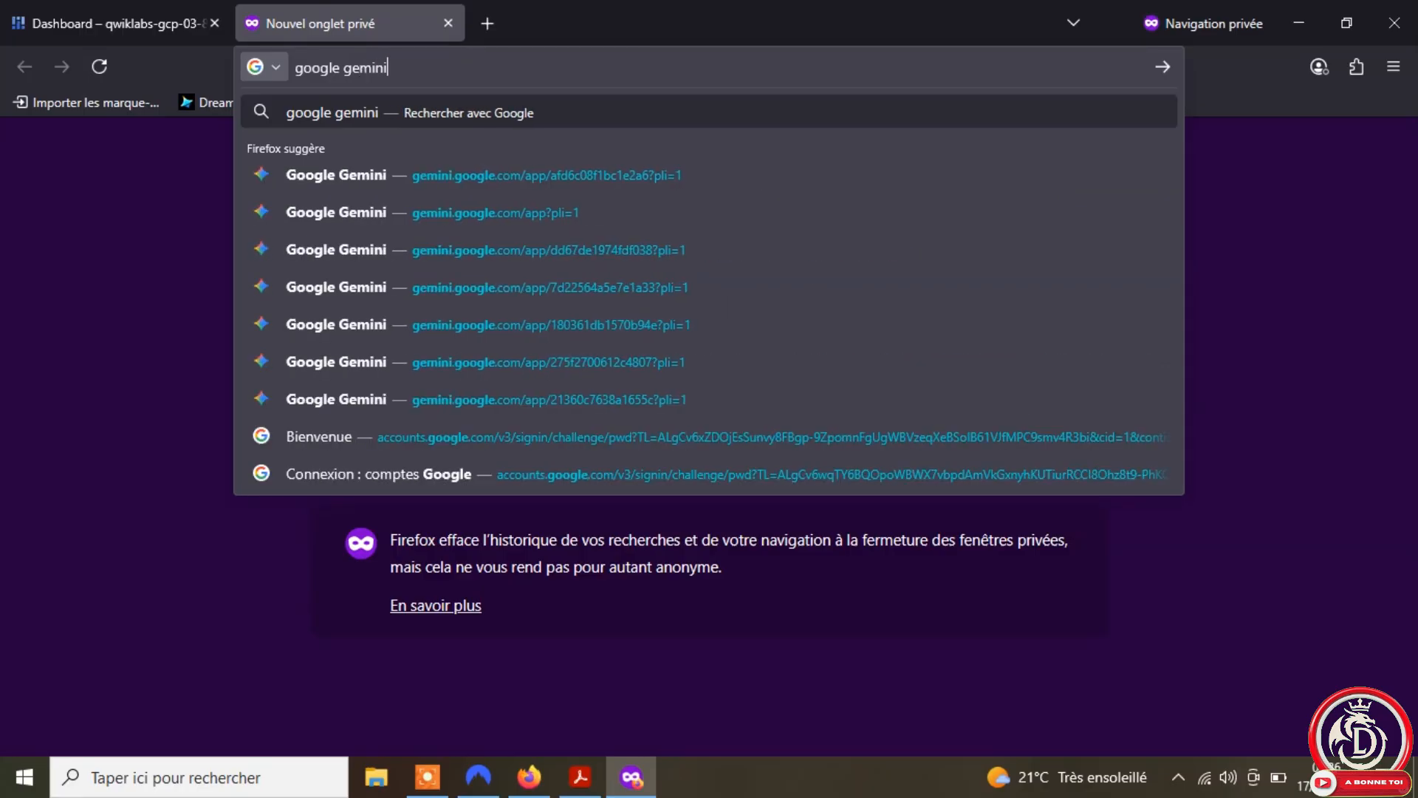
pyautogui.press('Return')
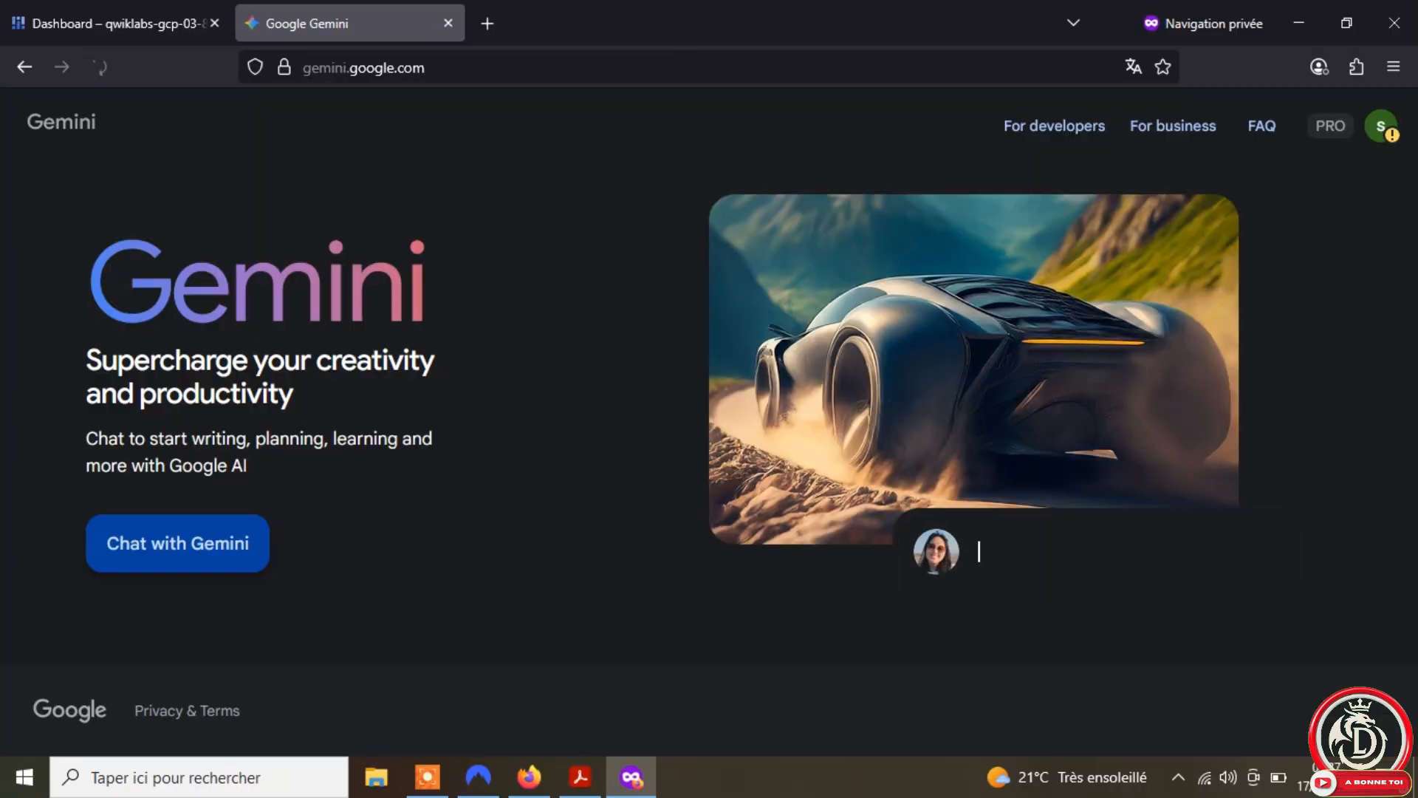
# Step: Start a Gemini chat, accepting its terms and privacy notice and continuing past the welcome message
pyautogui.click(177, 543)
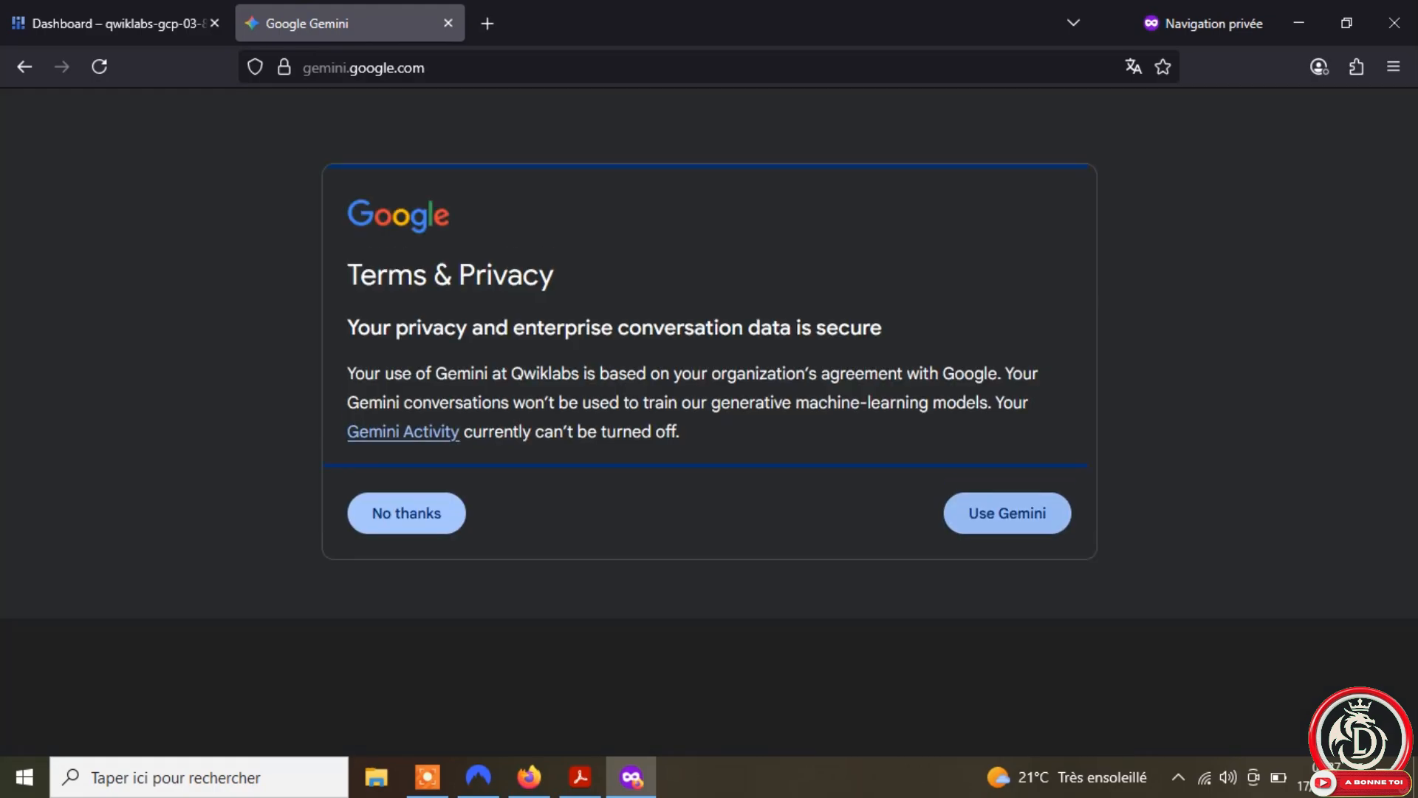
pyautogui.click(1007, 513)
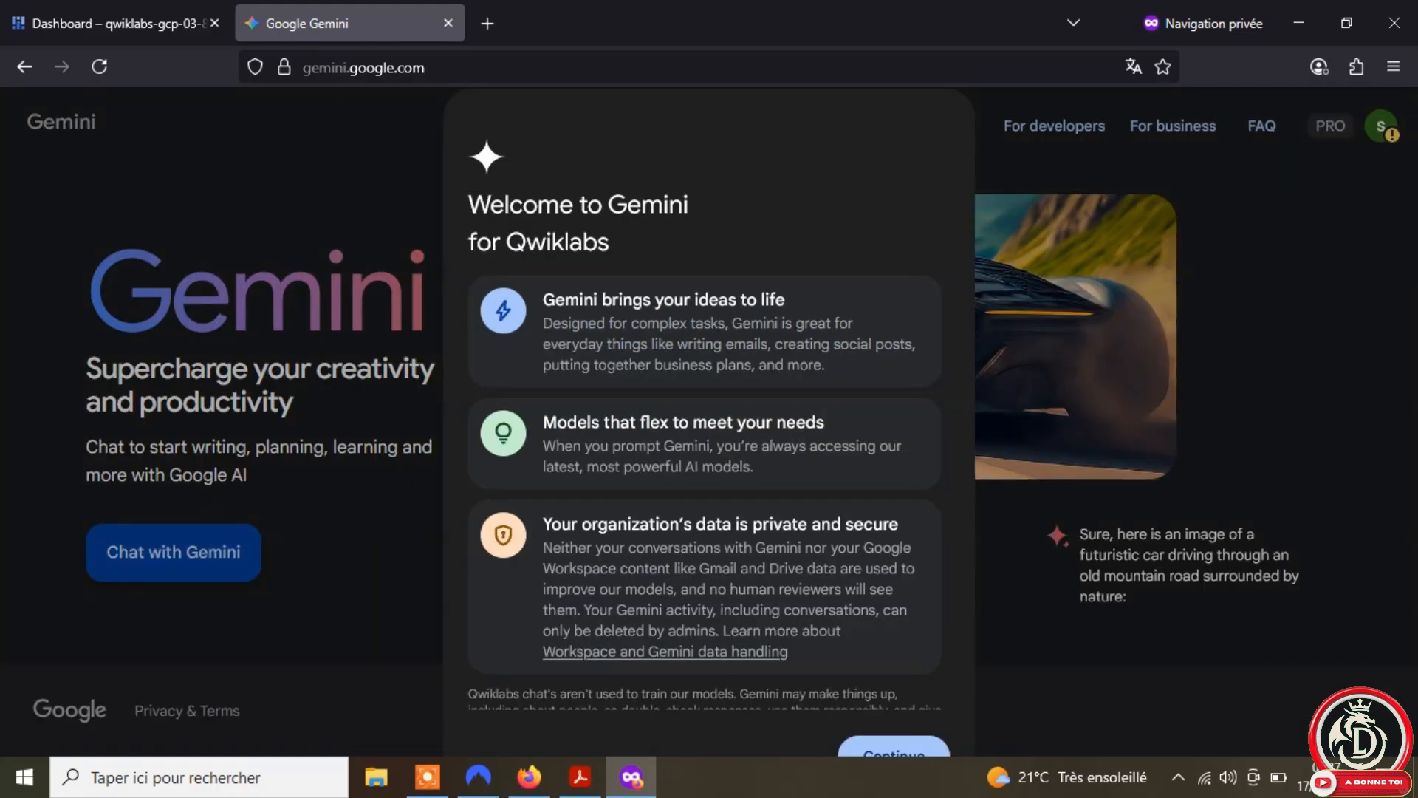
pyautogui.scroll(-1, 721, 492)
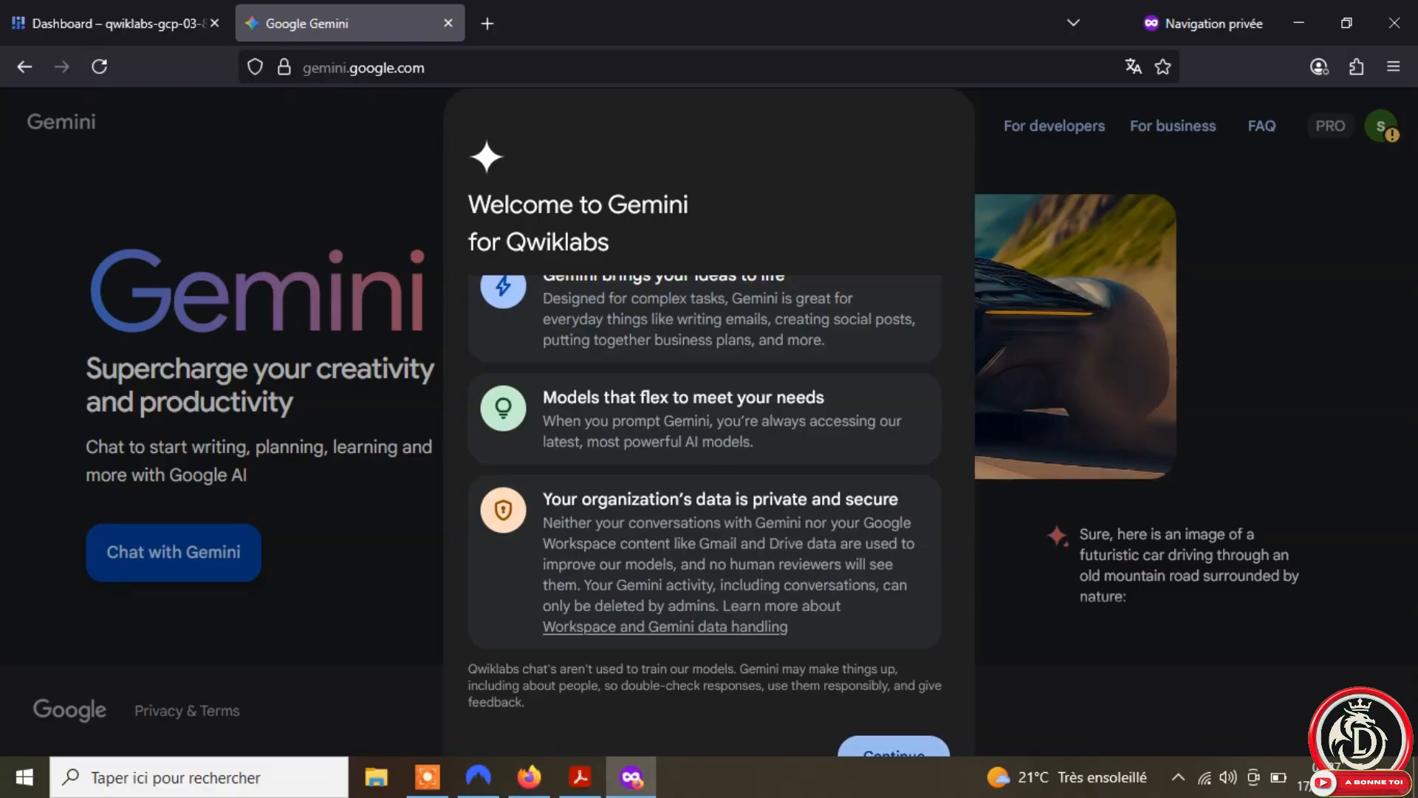
pyautogui.click(894, 747)
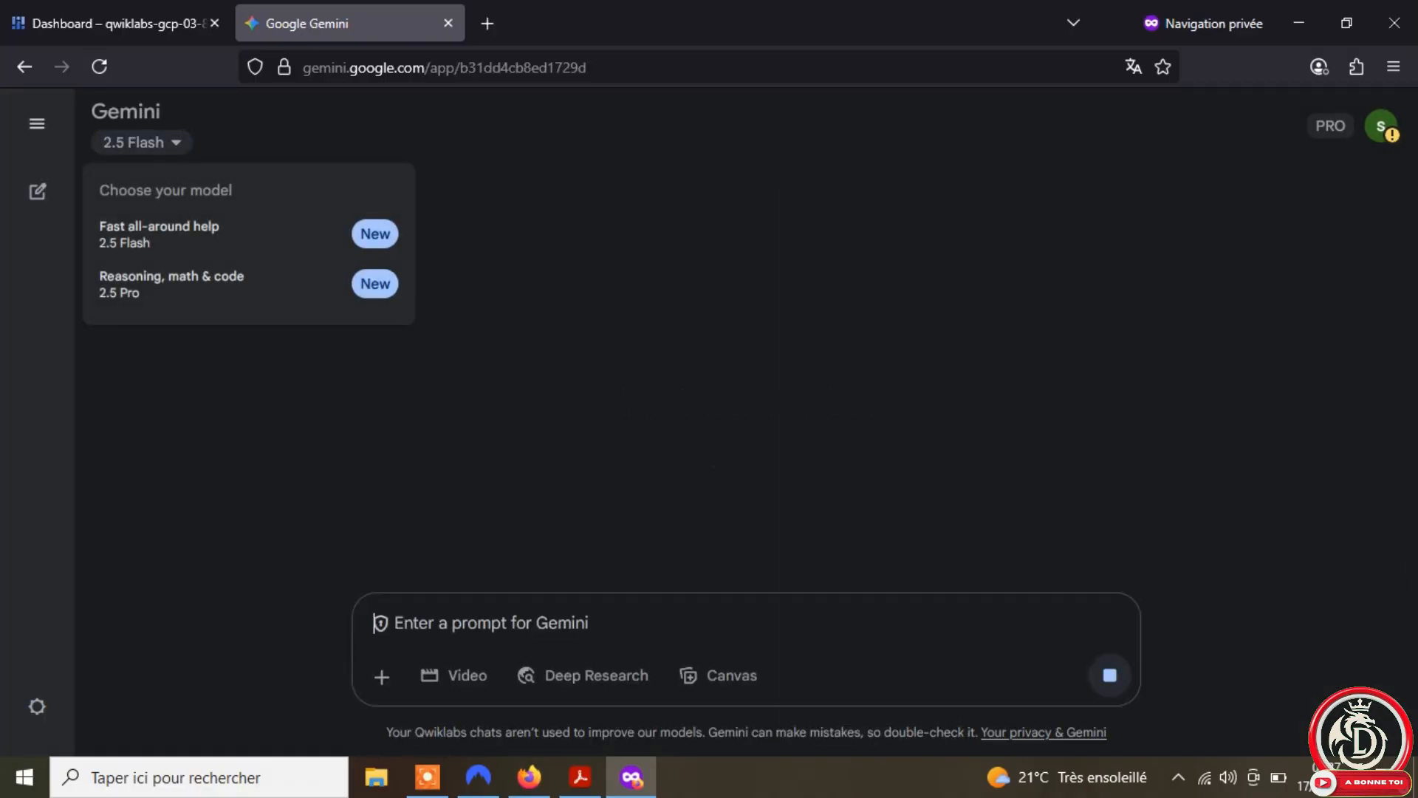
# Step: Select the 2.5 Pro model for Gemini and turn on video generation
pyautogui.click(222, 283)
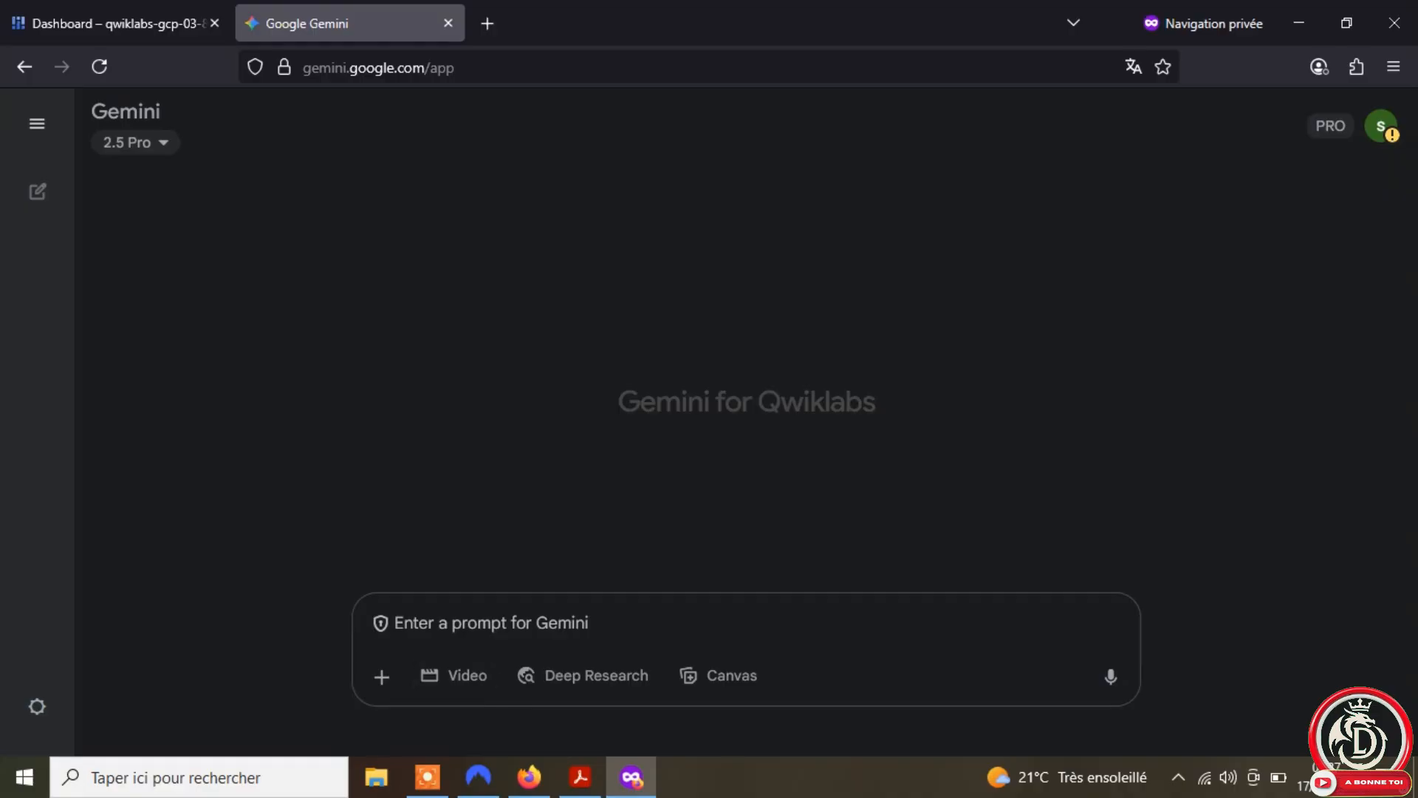
pyautogui.click(454, 675)
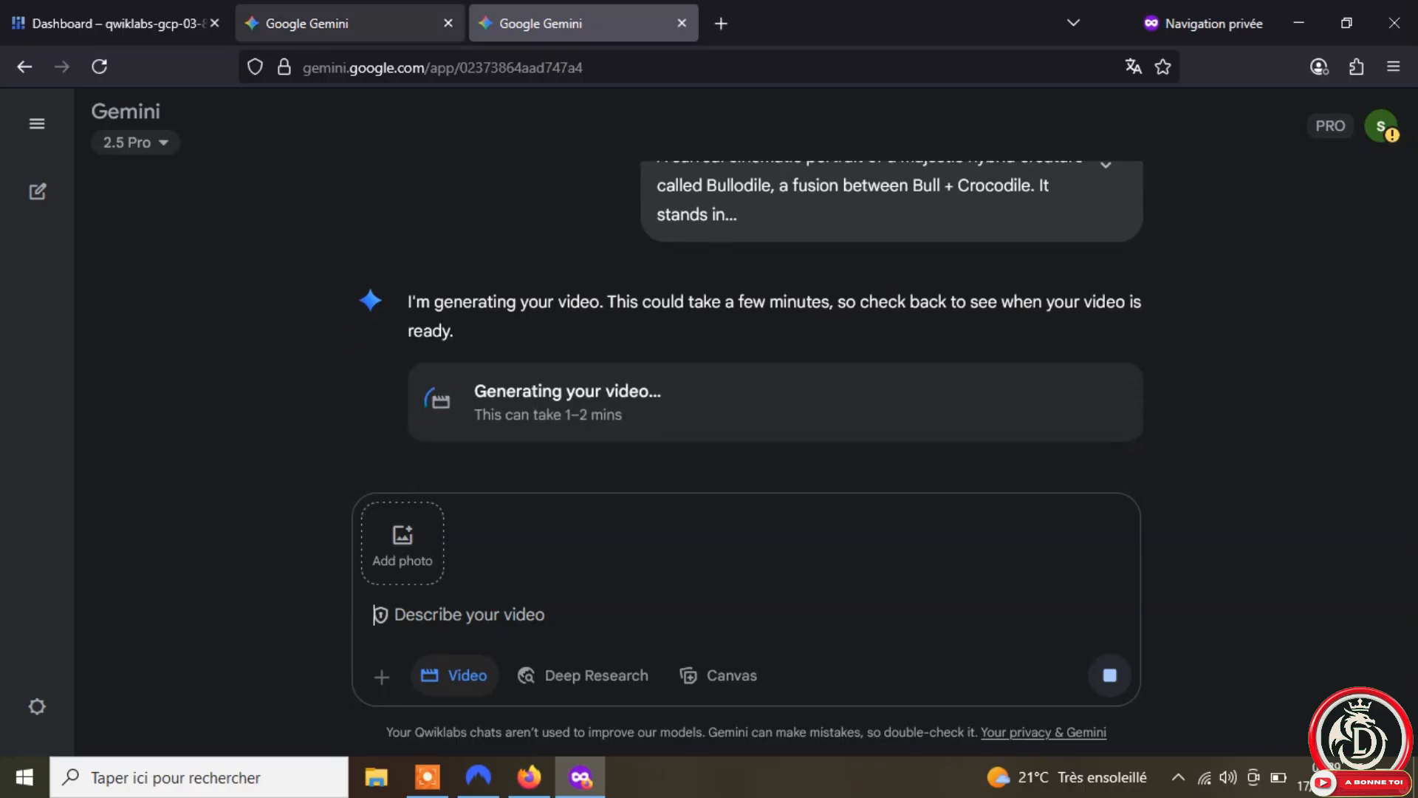
# Step: Play the finished Dragolphin video in the first Gemini chat and pause it
pyautogui.click(350, 23)
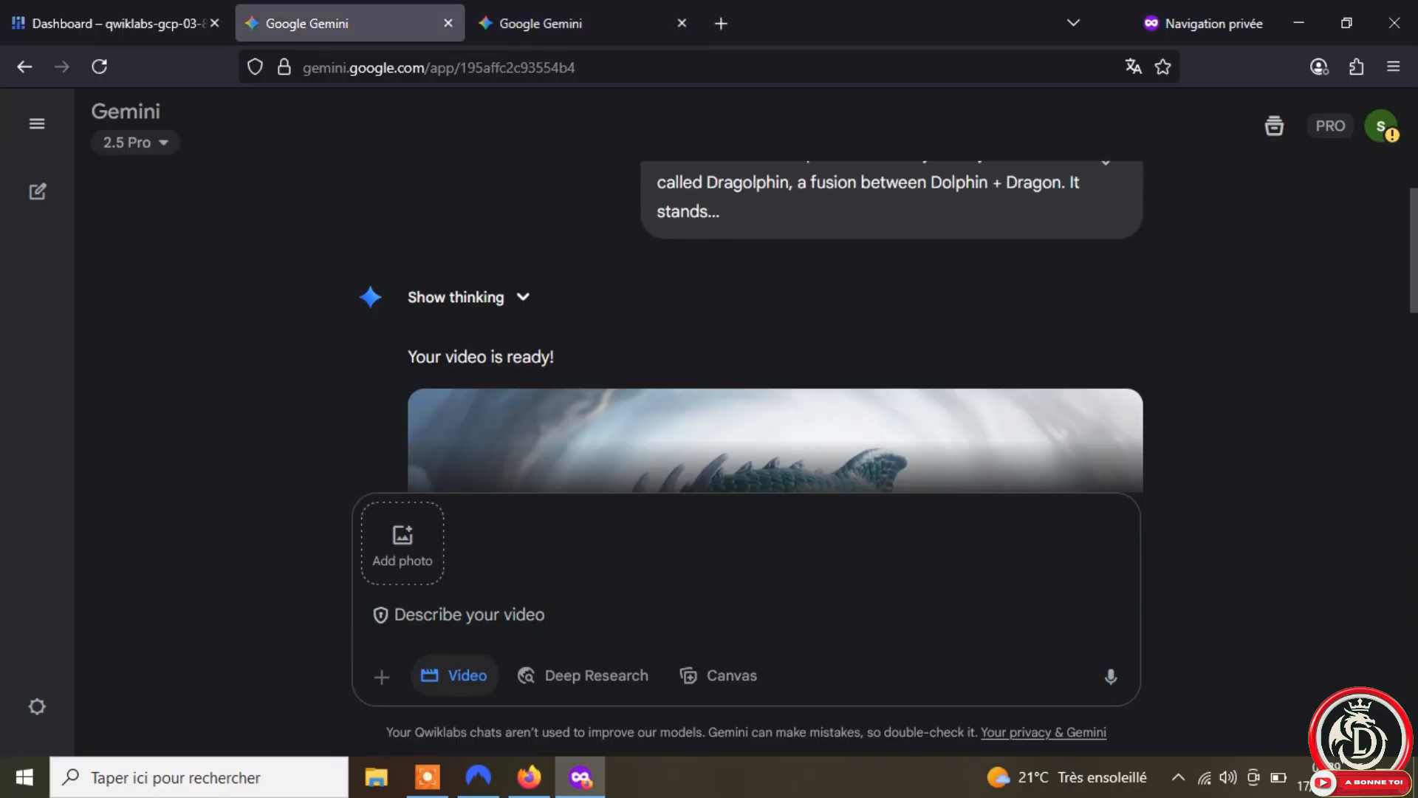
pyautogui.scroll(-3, 776, 326)
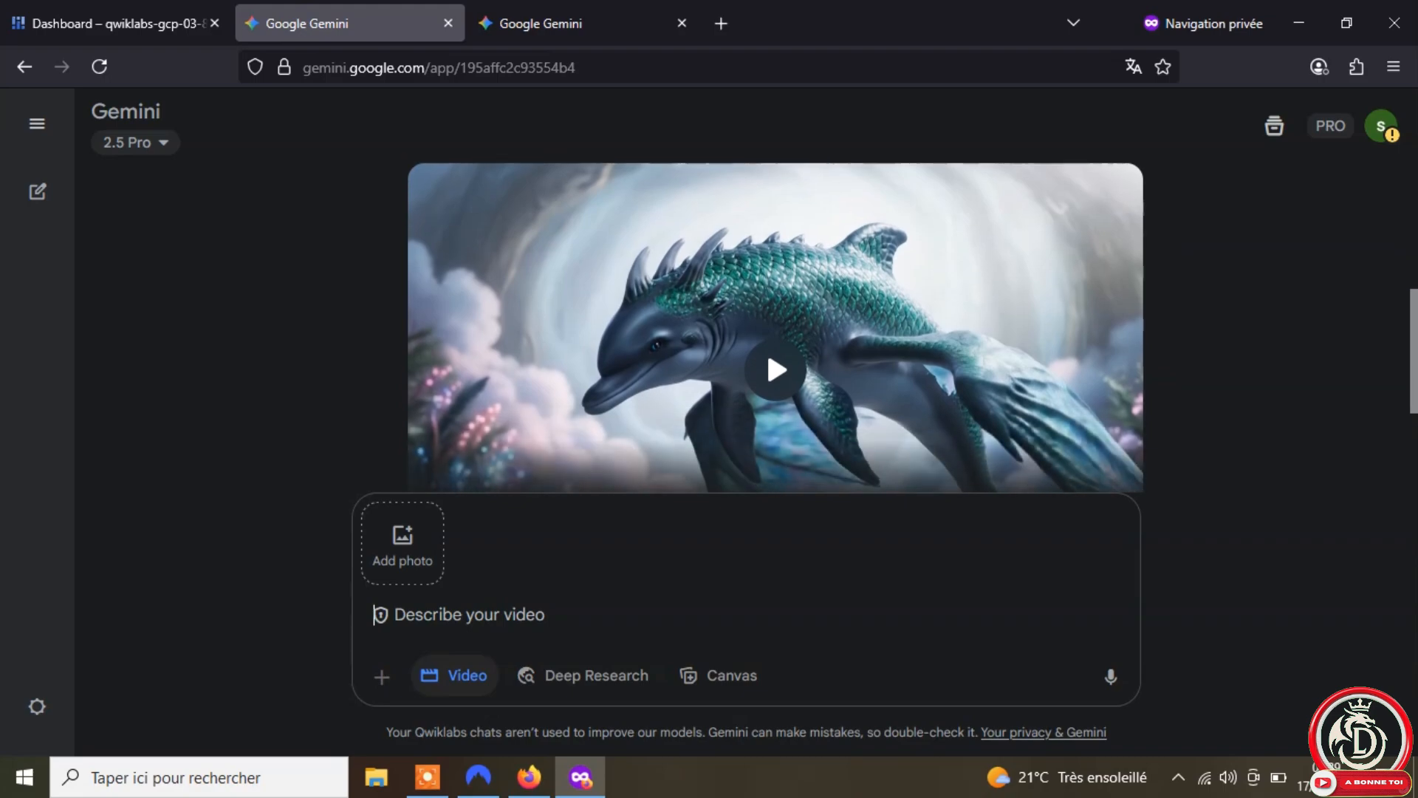
pyautogui.click(776, 370)
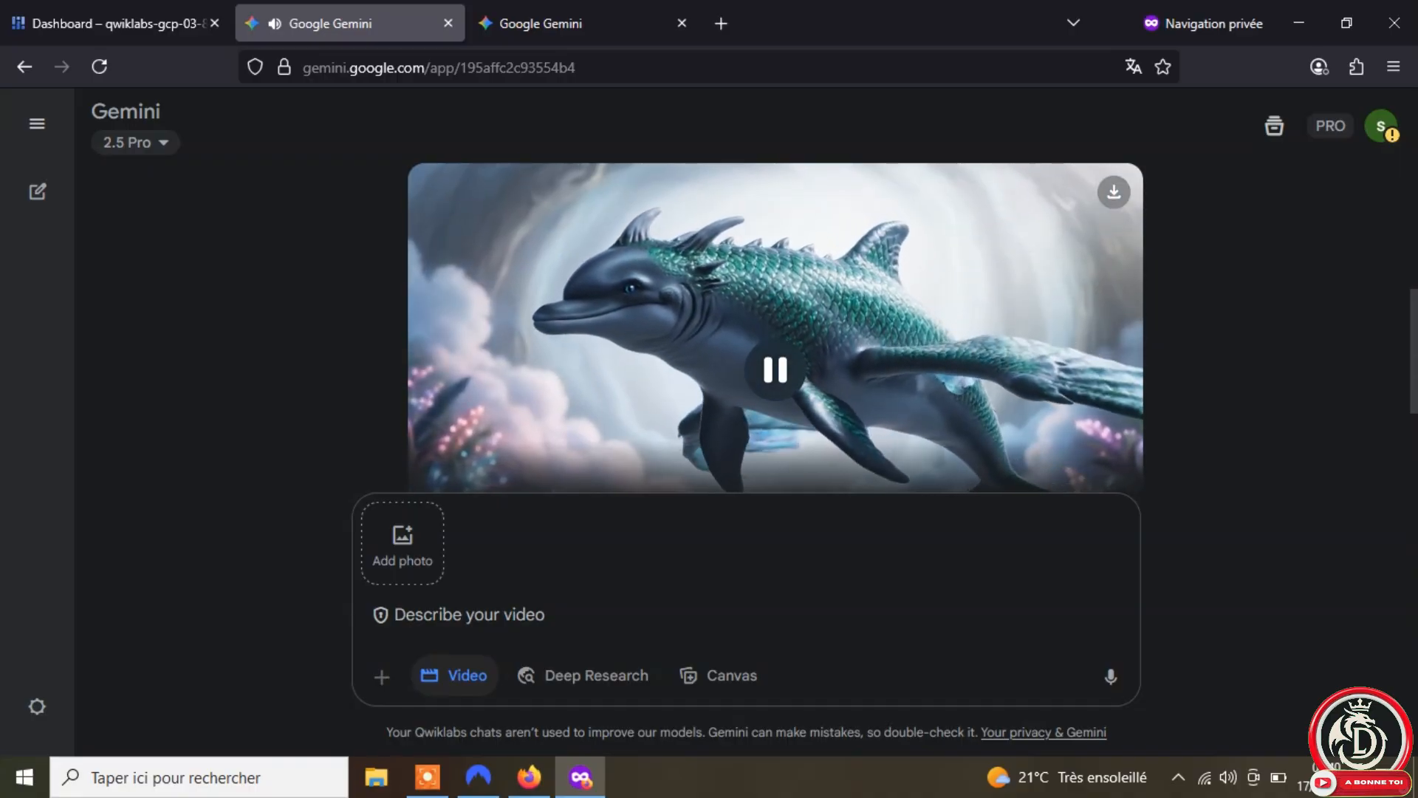
pyautogui.click(776, 370)
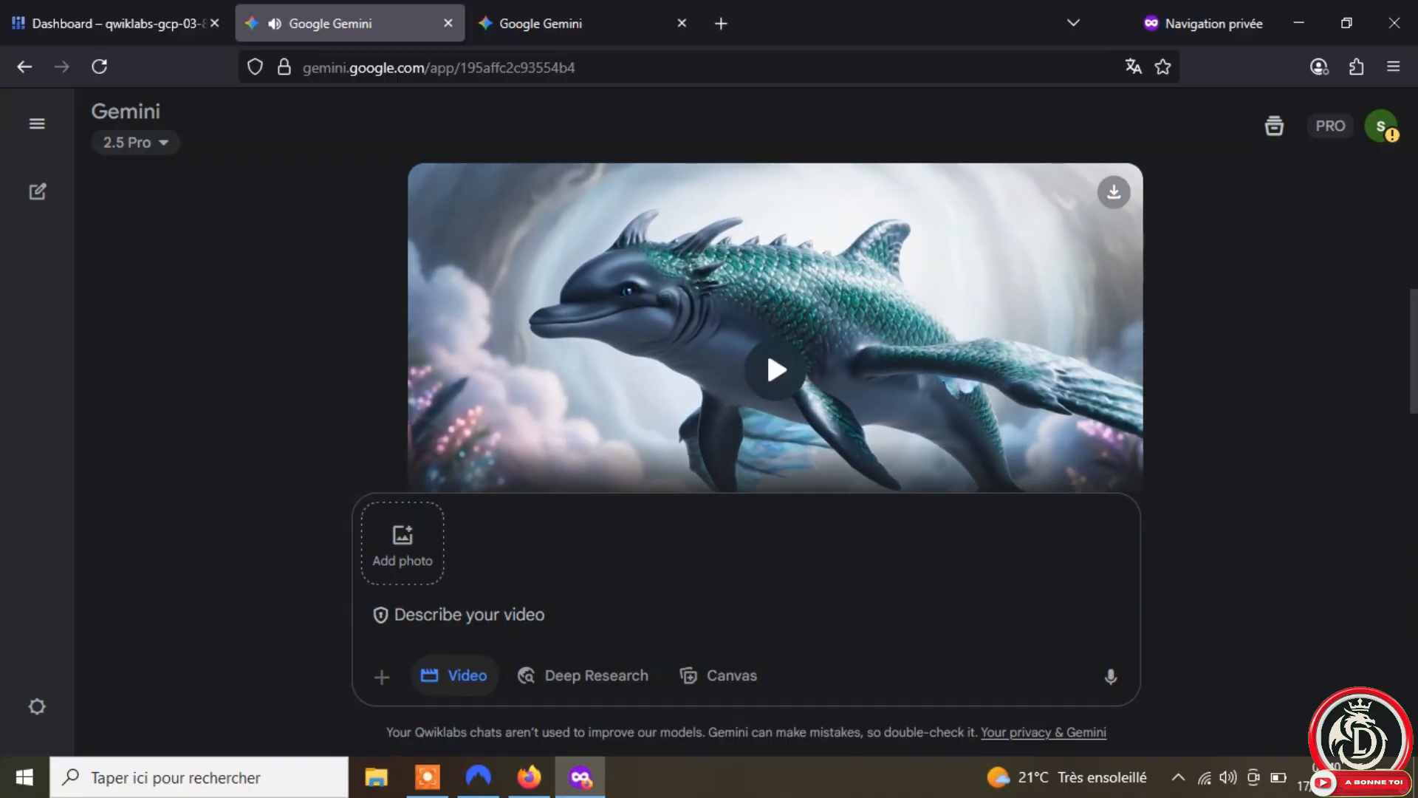
# Step: Download the Dragolphin video and return to the Gemini chat generating the Bullodile video
pyautogui.click(1114, 192)
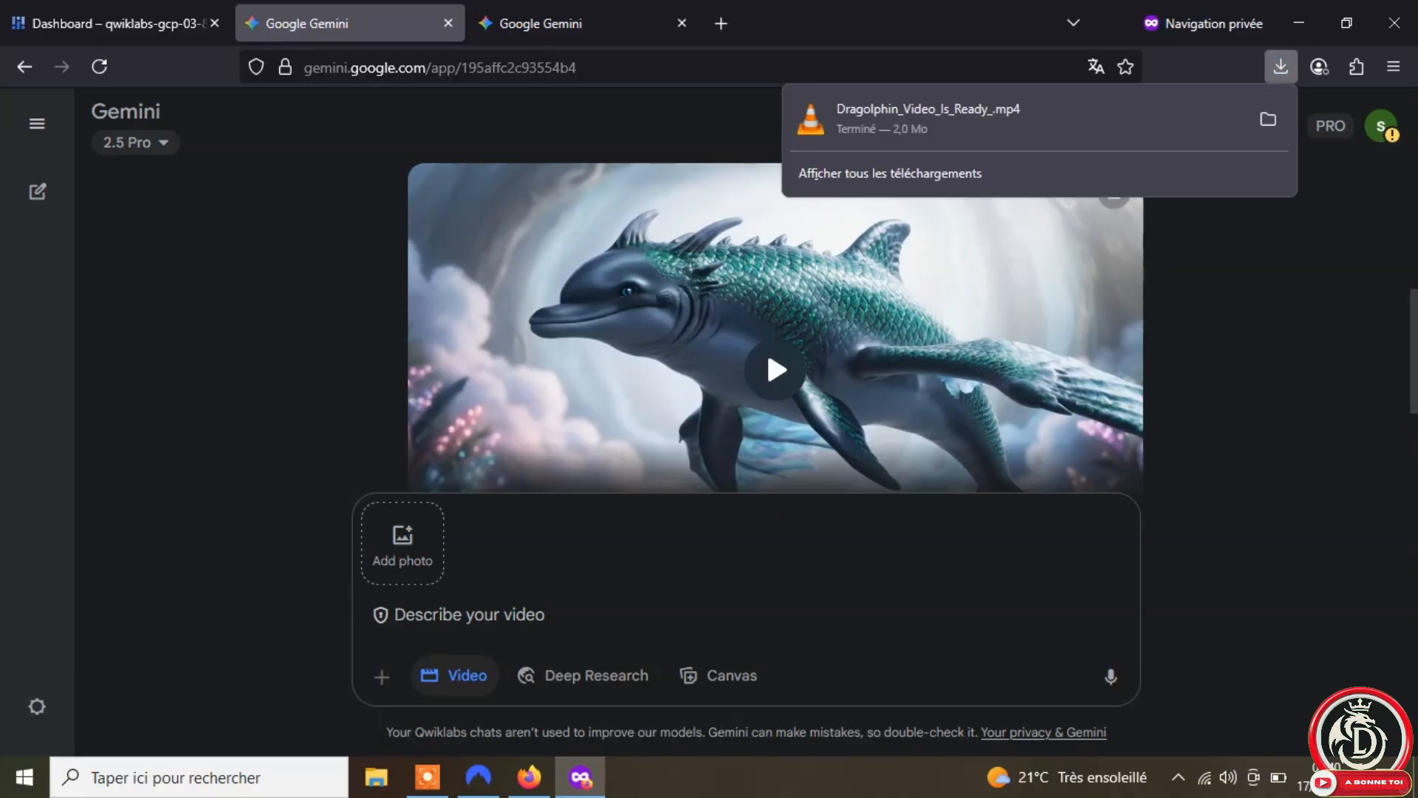
pyautogui.click(576, 23)
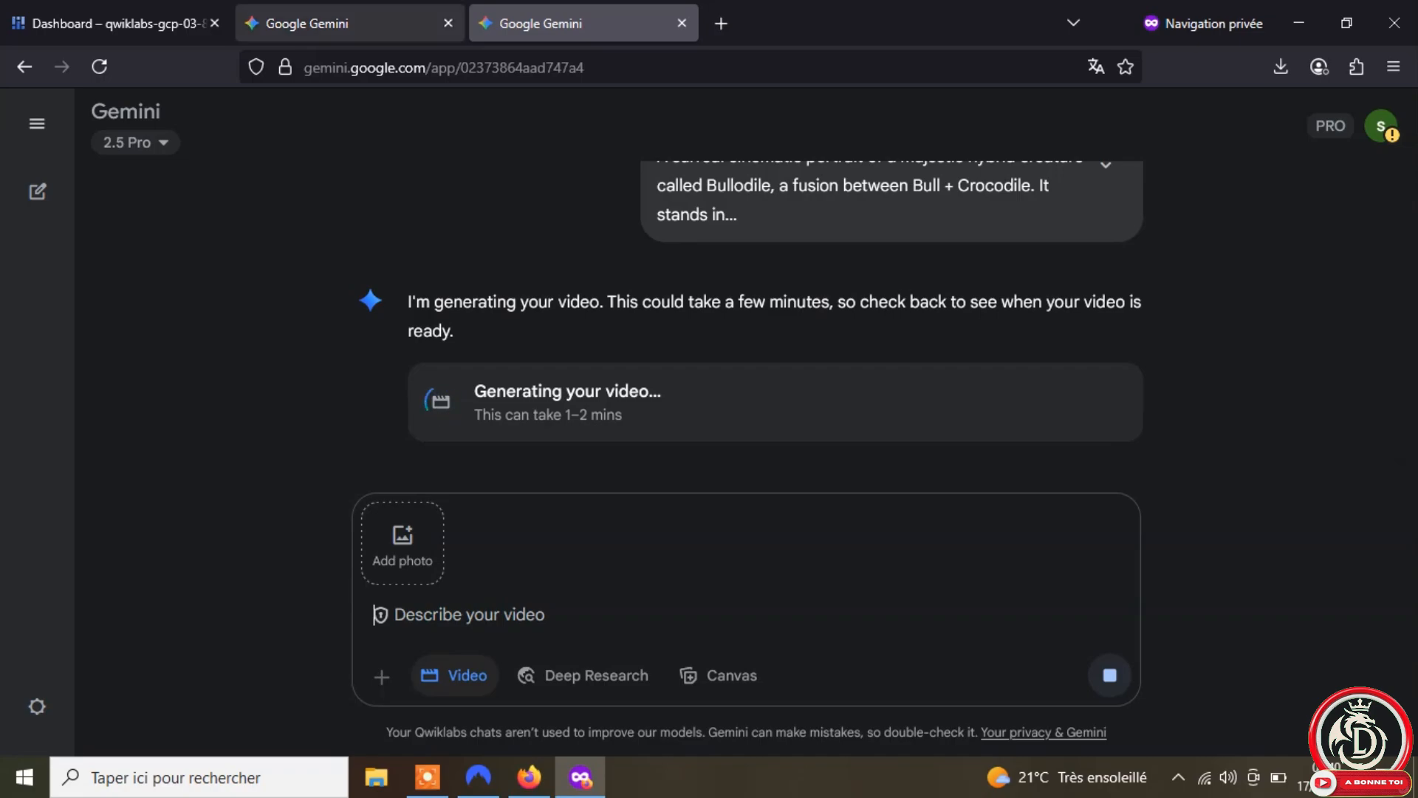
# Step: Save the Dragolphin video from the first Gemini chat as an MP4 file and dismiss the downloads list
pyautogui.hotkey('ctrl', 'shift', 'Tab')
pyautogui.click(1115, 192)
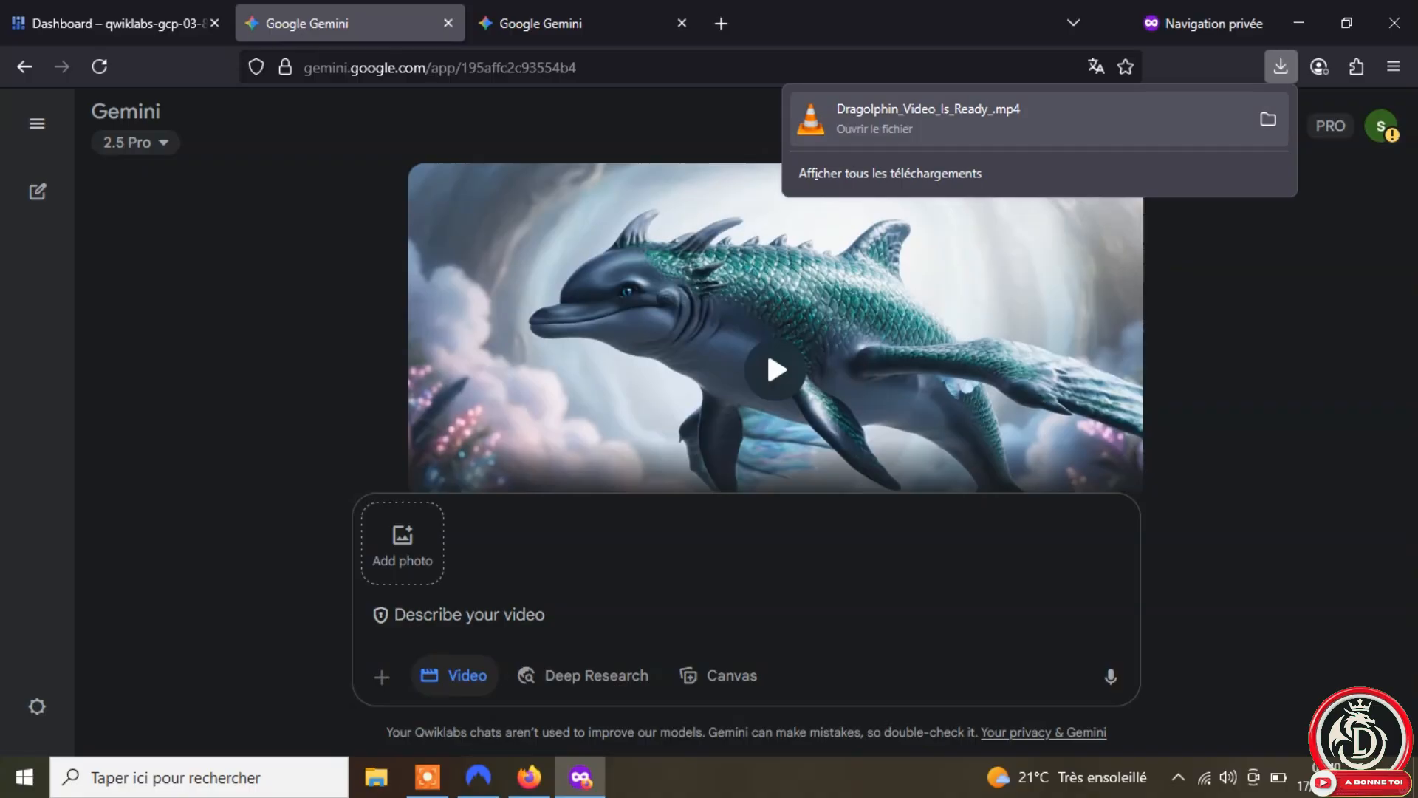
pyautogui.press('Escape')
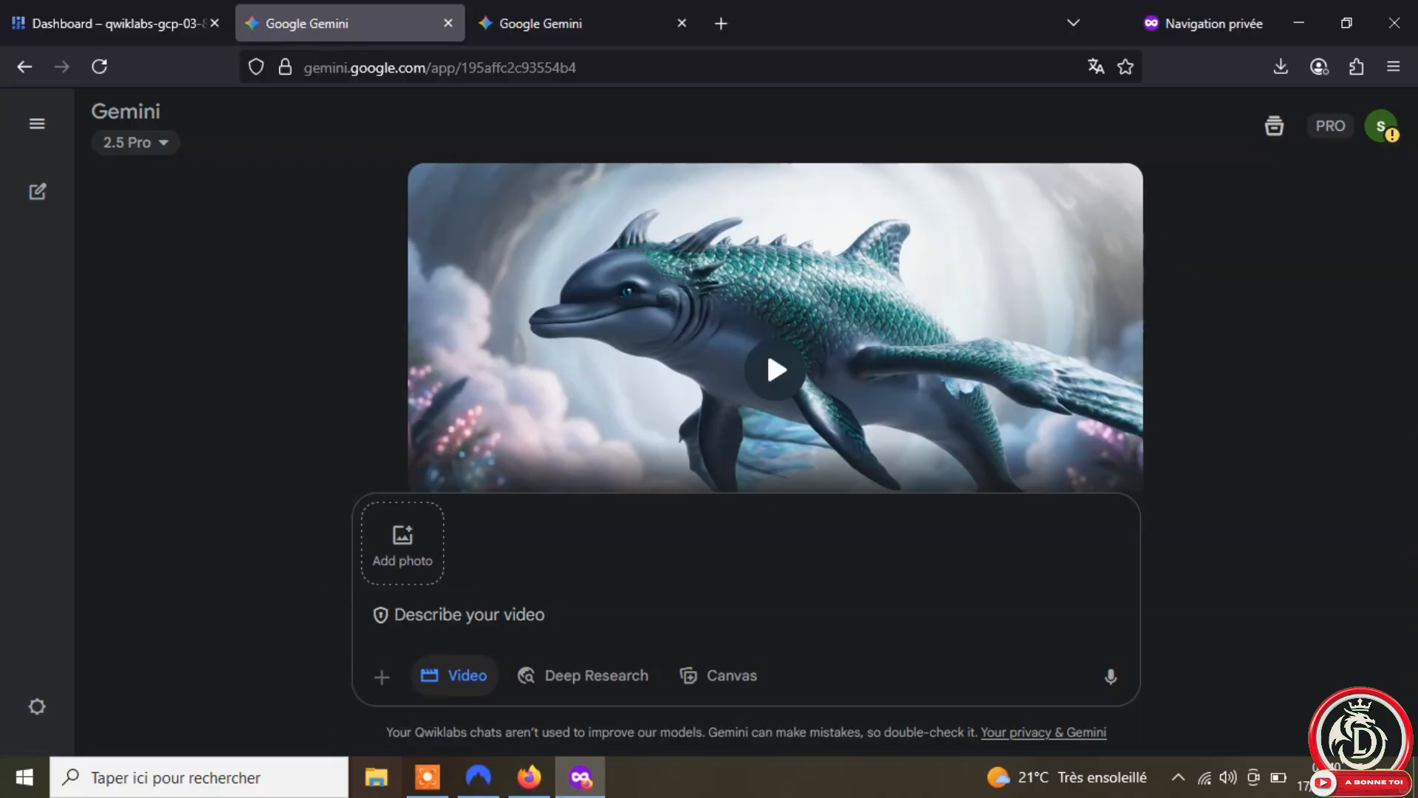
# Step: Play the finished Bullodile video in the second Gemini chat and download it
pyautogui.hotkey('ctrl', 'Tab')
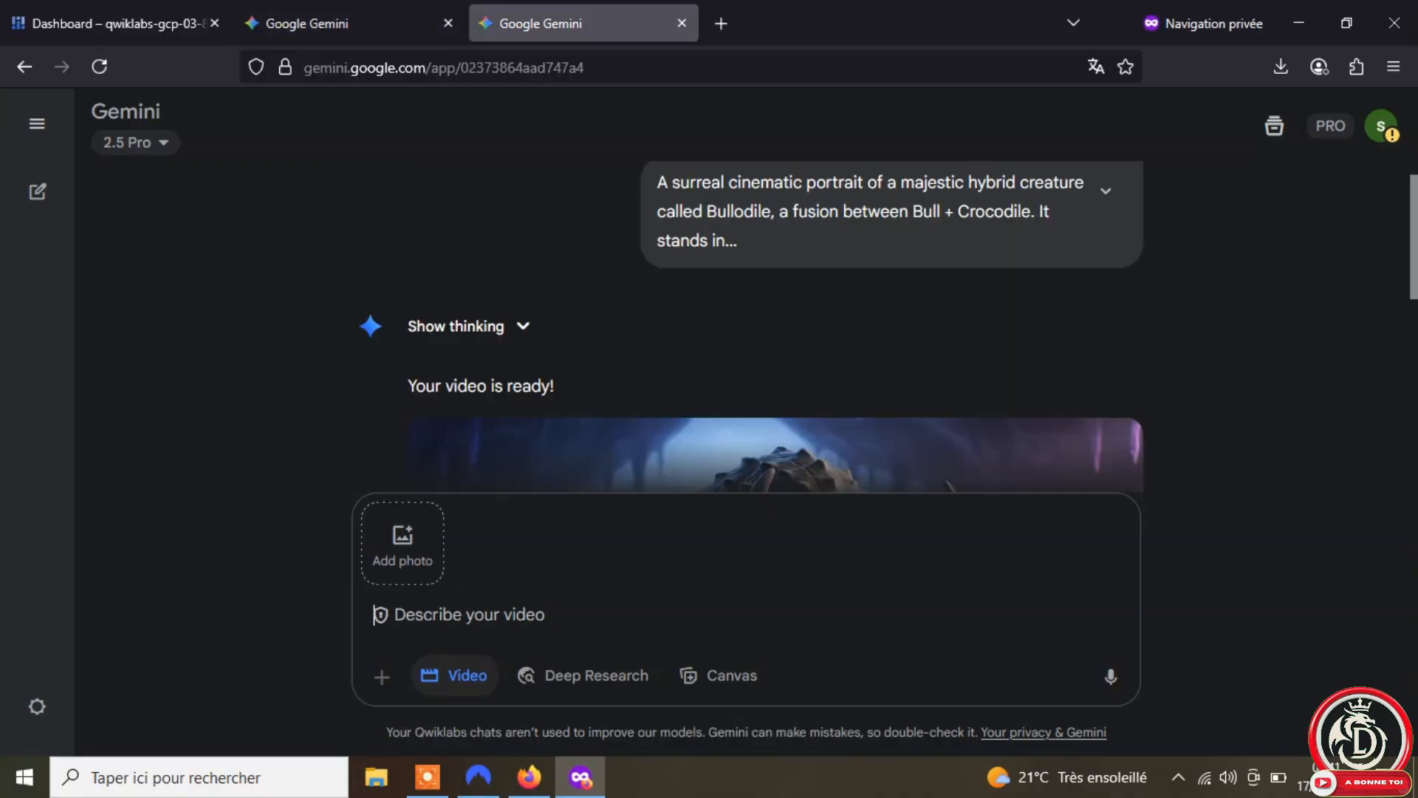
pyautogui.scroll(-2, 776, 332)
pyautogui.scroll(-2, 766, 418)
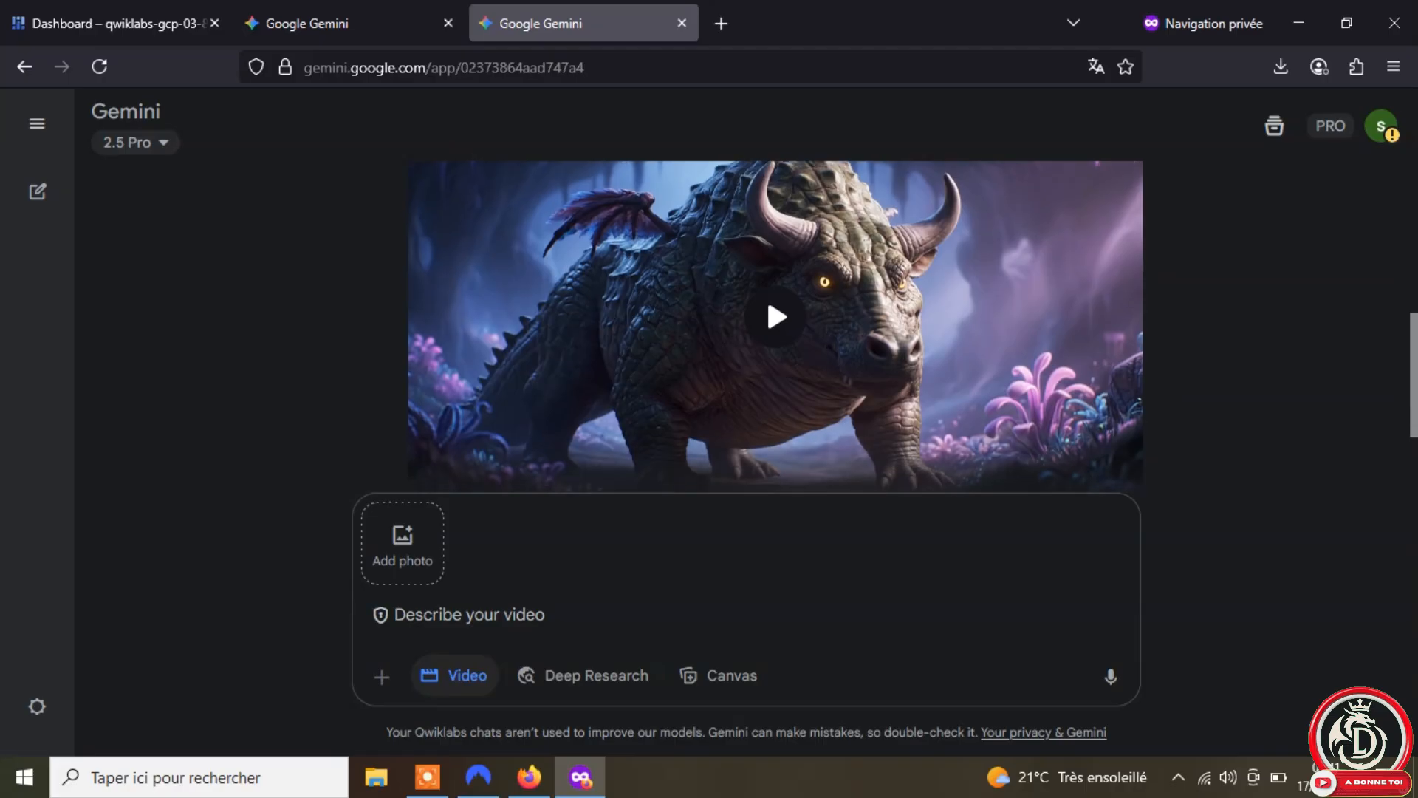
pyautogui.click(766, 297)
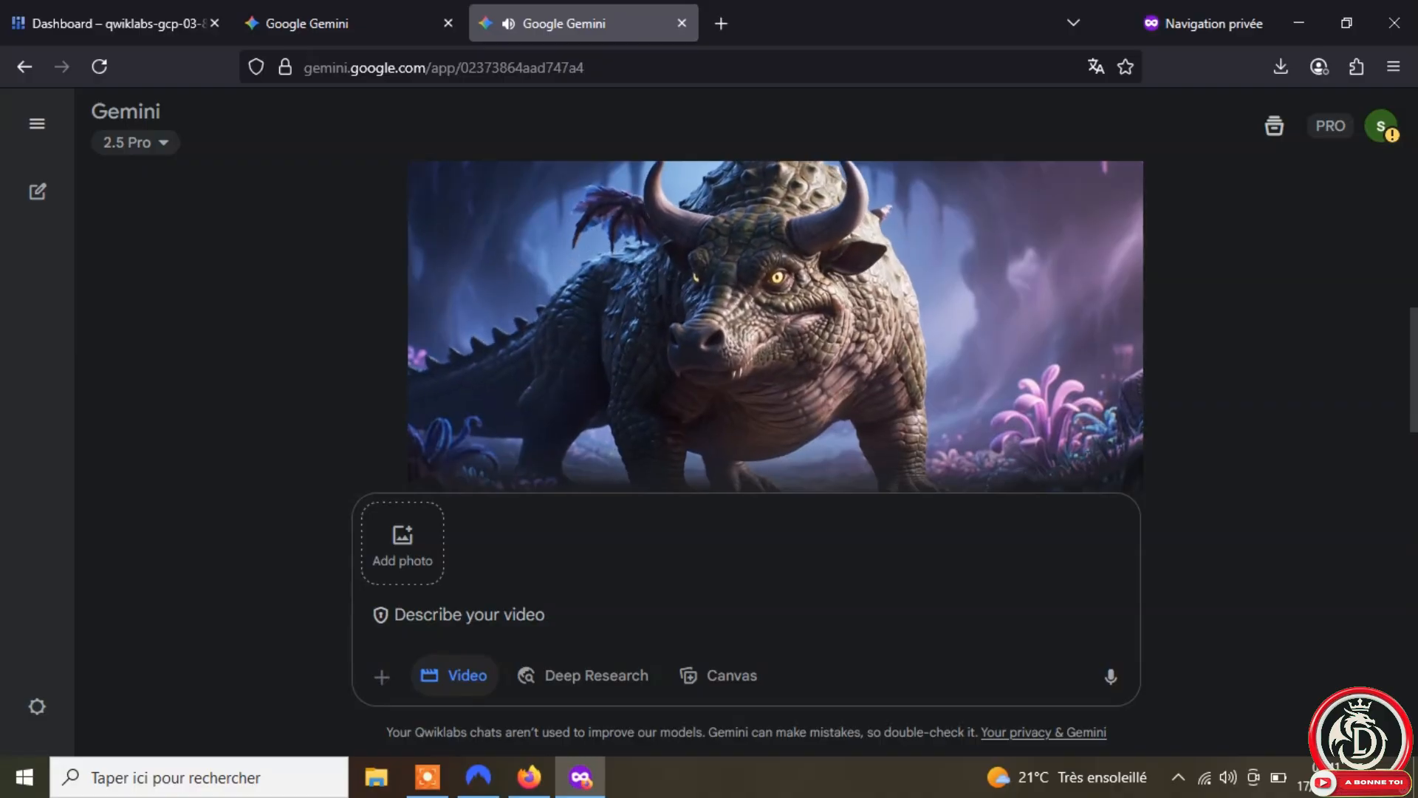
pyautogui.scroll(1, 776, 325)
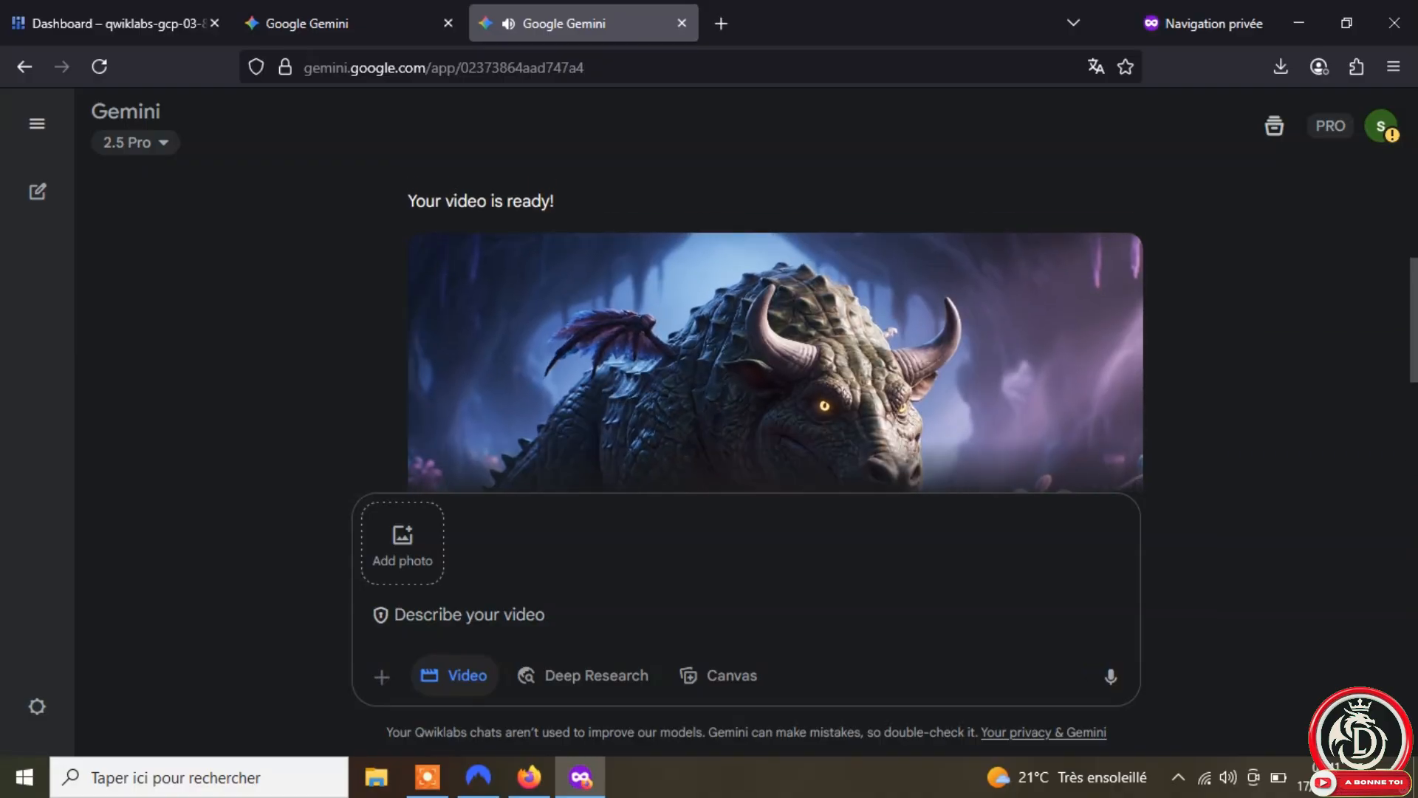
pyautogui.click(1114, 262)
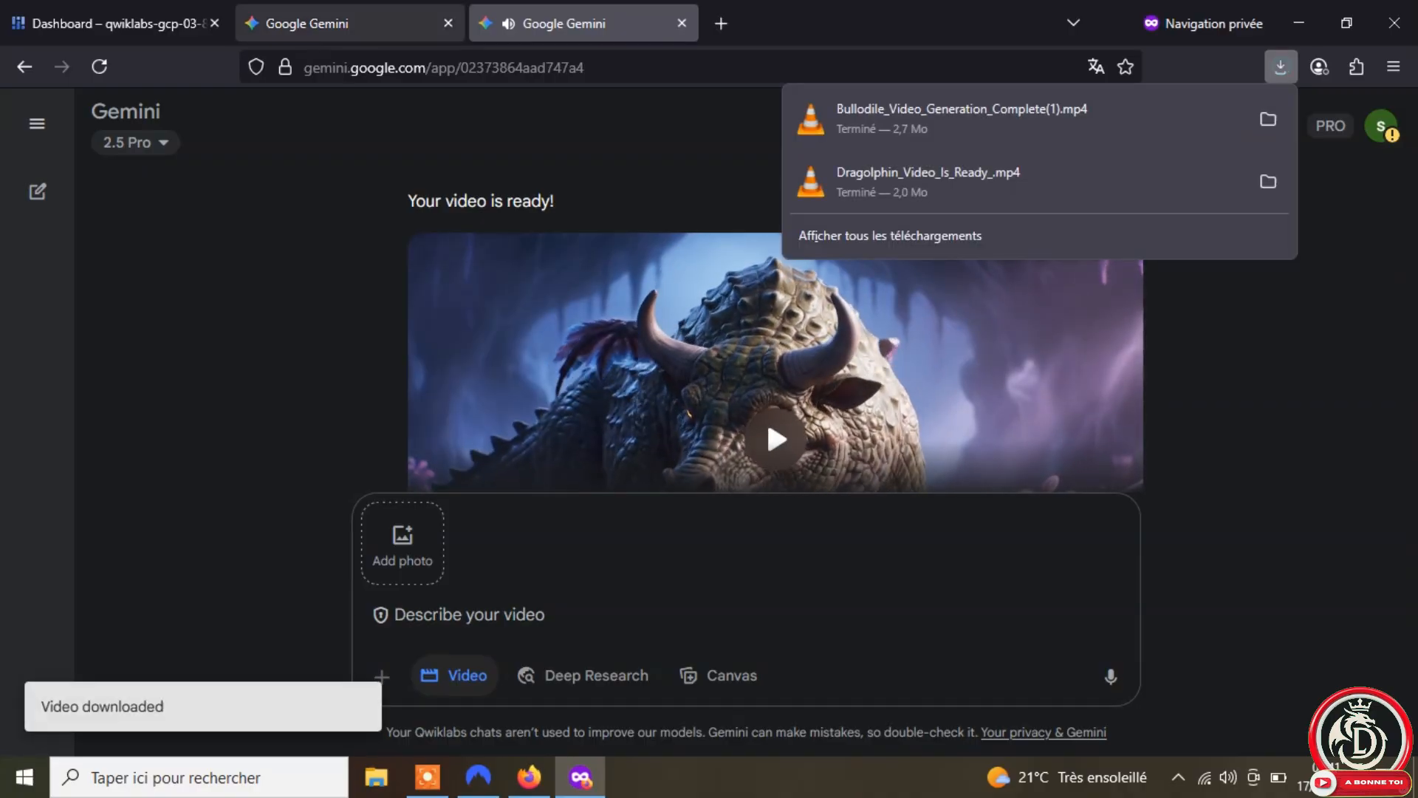
# Step: Submit the copied Octohorse prompt, an Octopus + Seahorse hybrid, as a new video request in the first Gemini chat
pyautogui.click(333, 23)
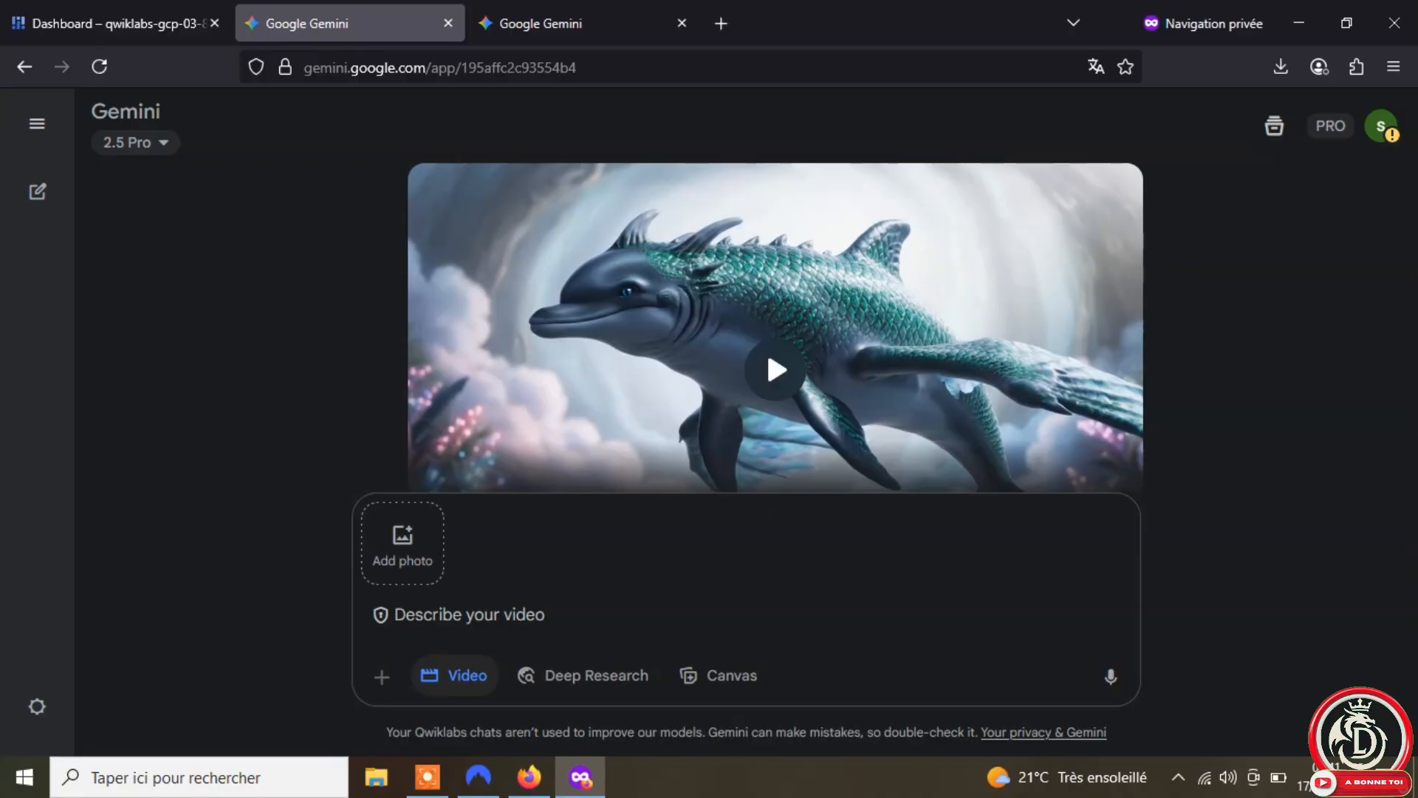
pyautogui.hotkey('ctrl', 'v')
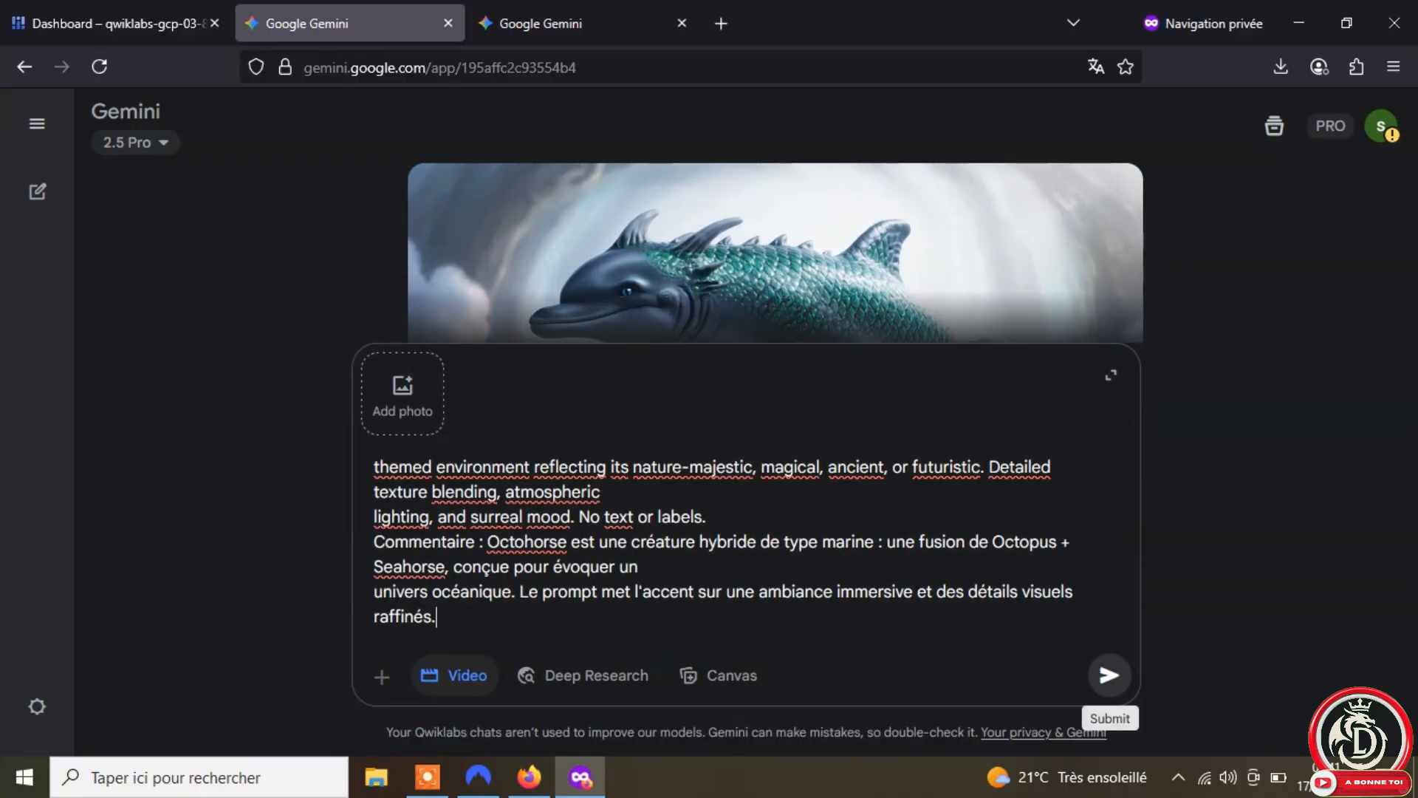
pyautogui.click(1109, 675)
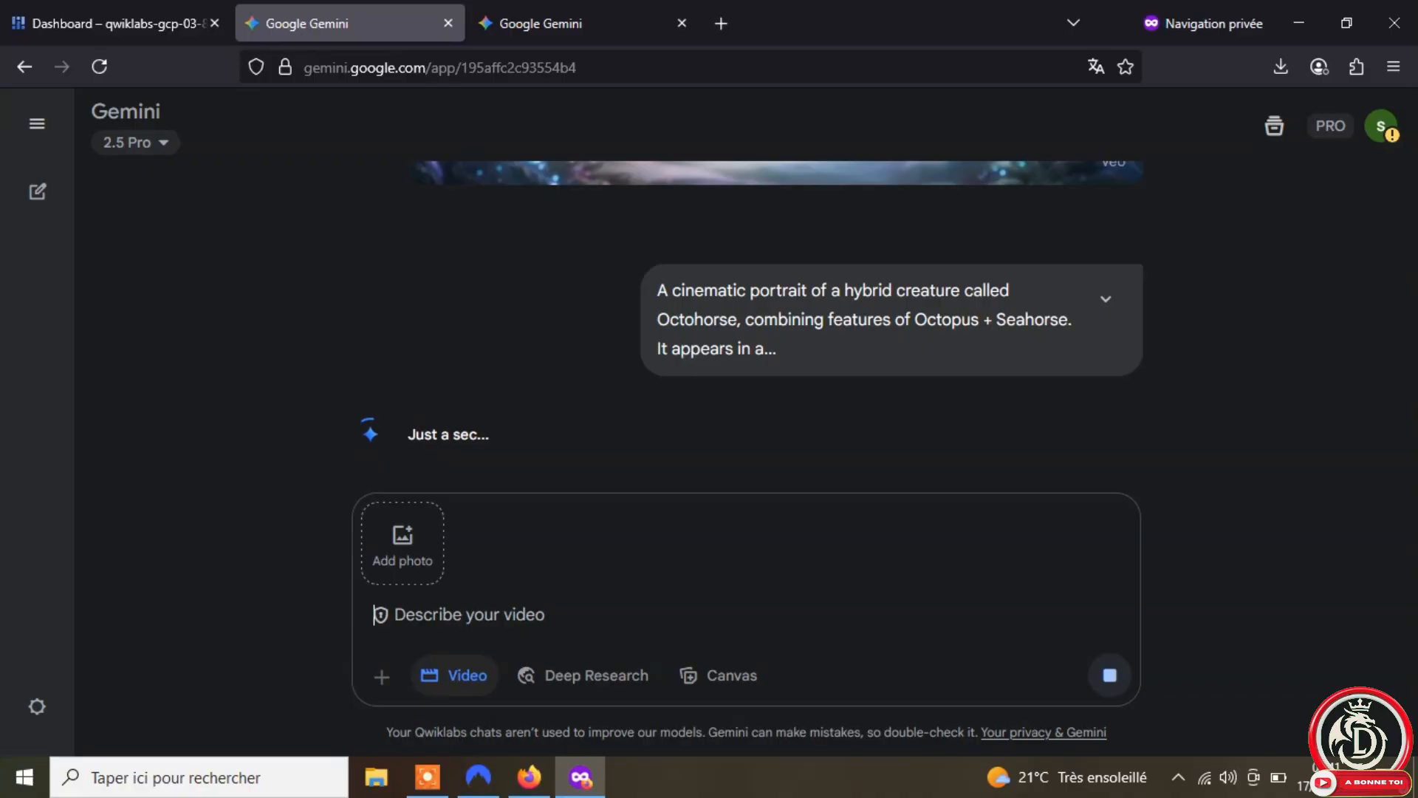